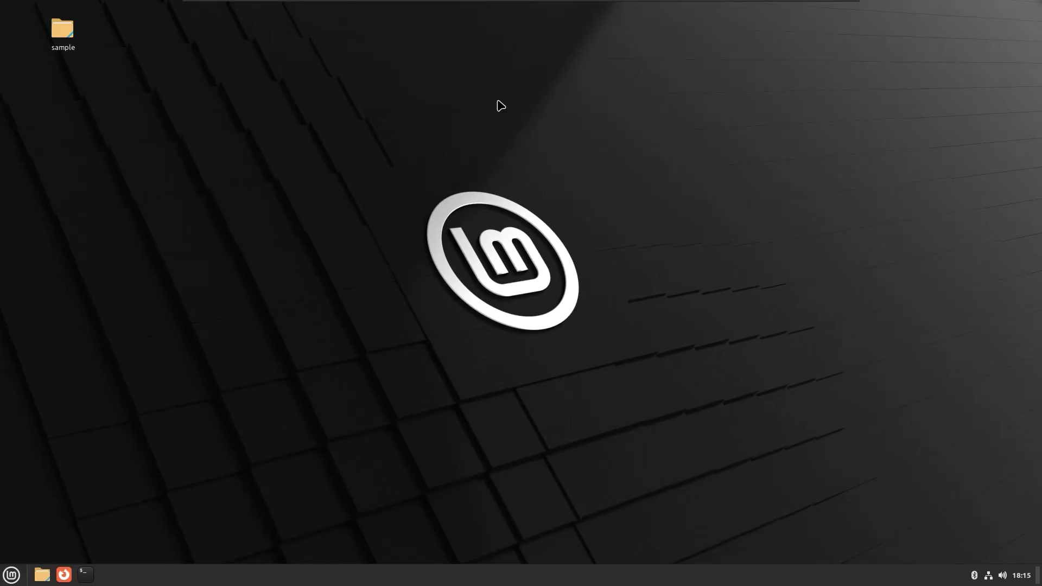
Step: Turn on the Home, Network and Computer desktop icons in System Settings' Desktop page
{"action": "key", "text": "super"}
{"action": "type", "text": "prefl"}
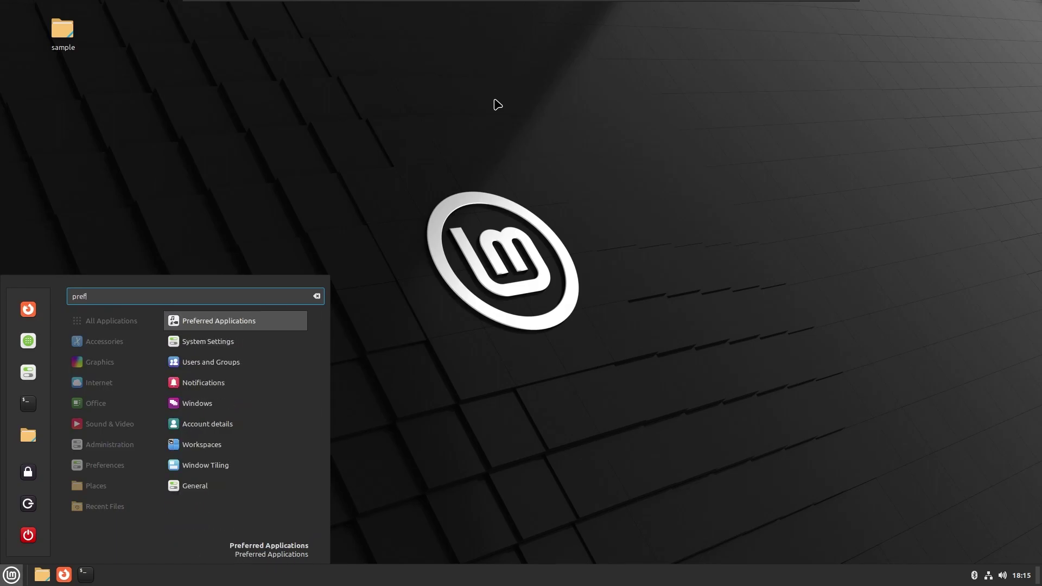
{"action": "key", "text": "Down"}
{"action": "key", "text": "Return"}
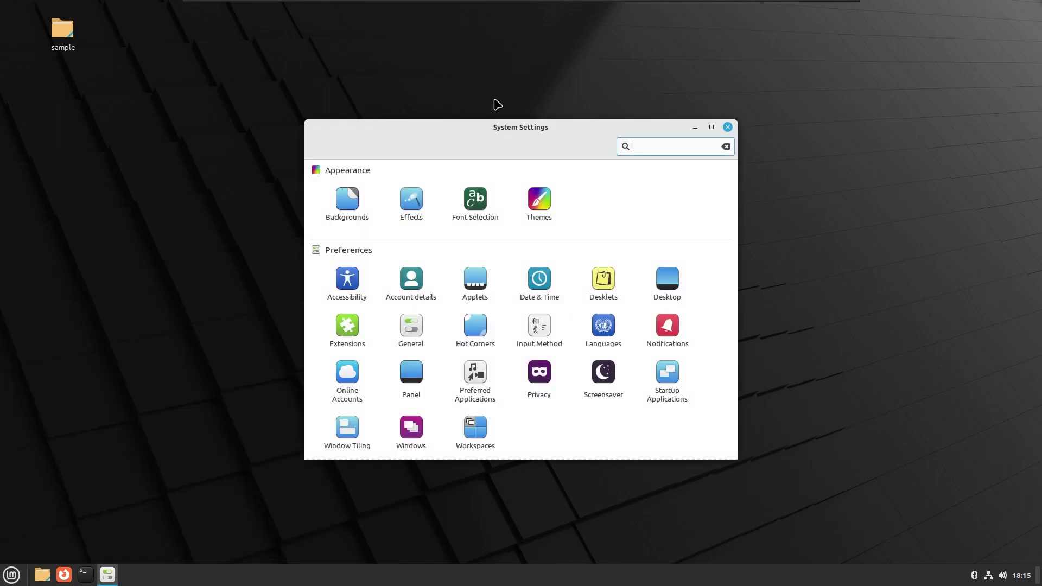
{"action": "type", "text": "des"}
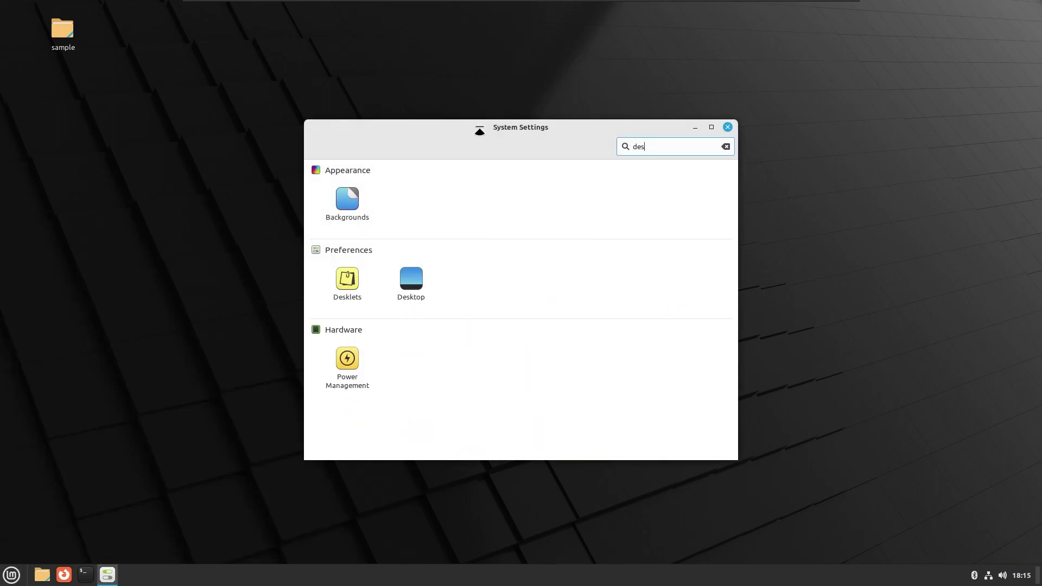
{"action": "left_click", "coordinate": [409, 287]}
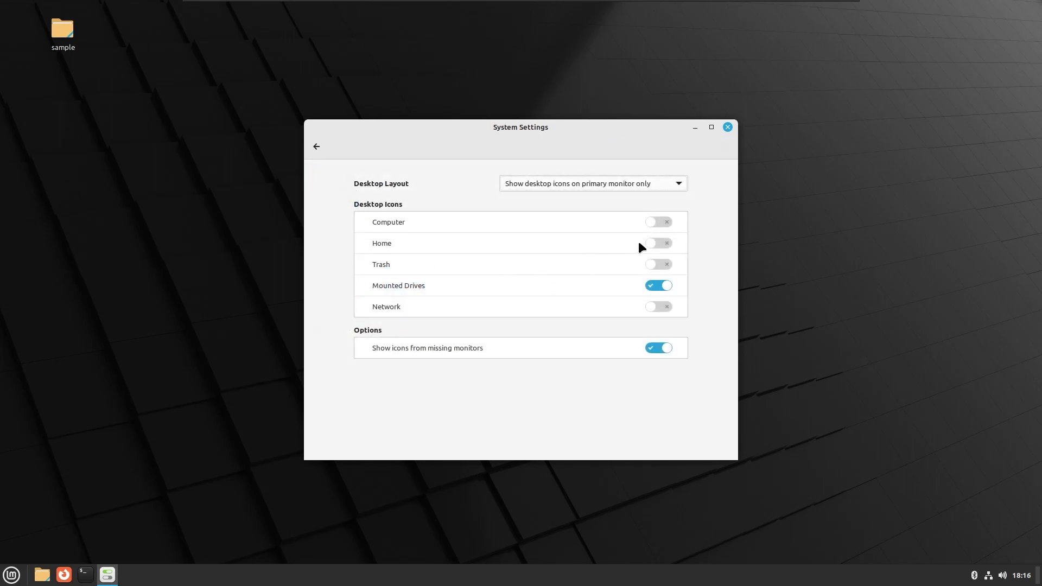
{"action": "left_click", "coordinate": [662, 244]}
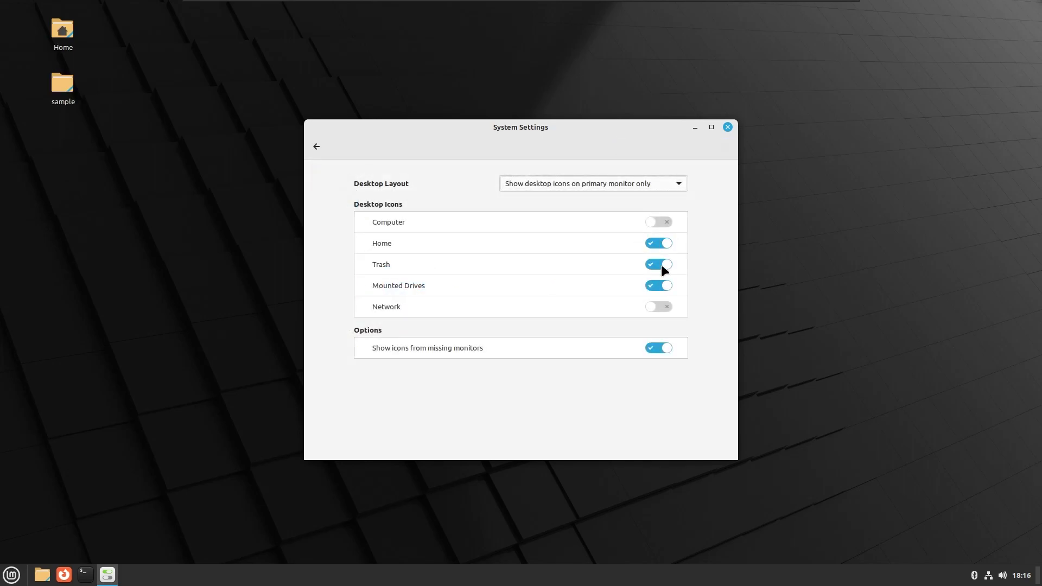
{"action": "left_click", "coordinate": [657, 307]}
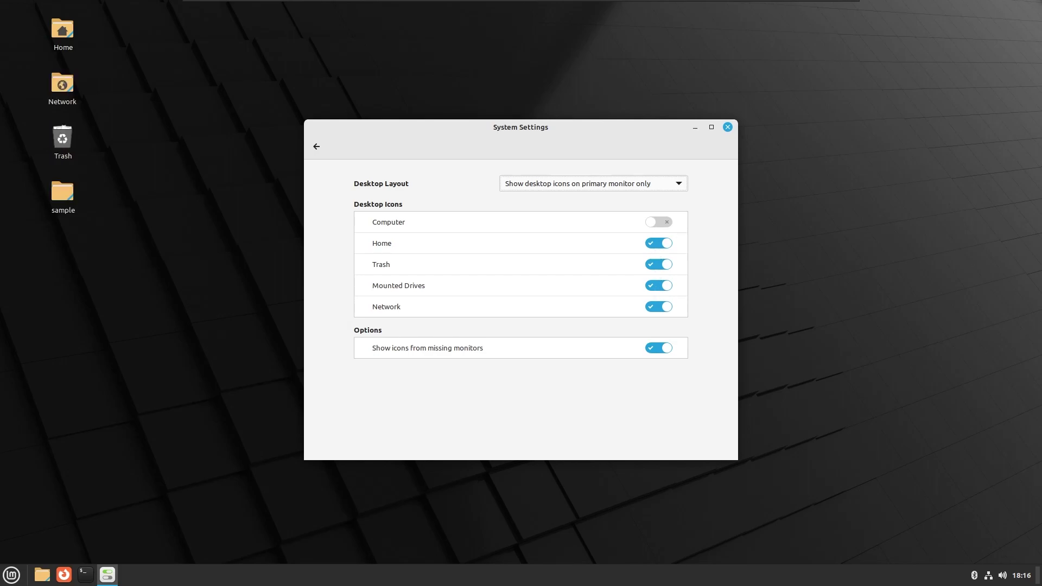
{"action": "left_click", "coordinate": [658, 221]}
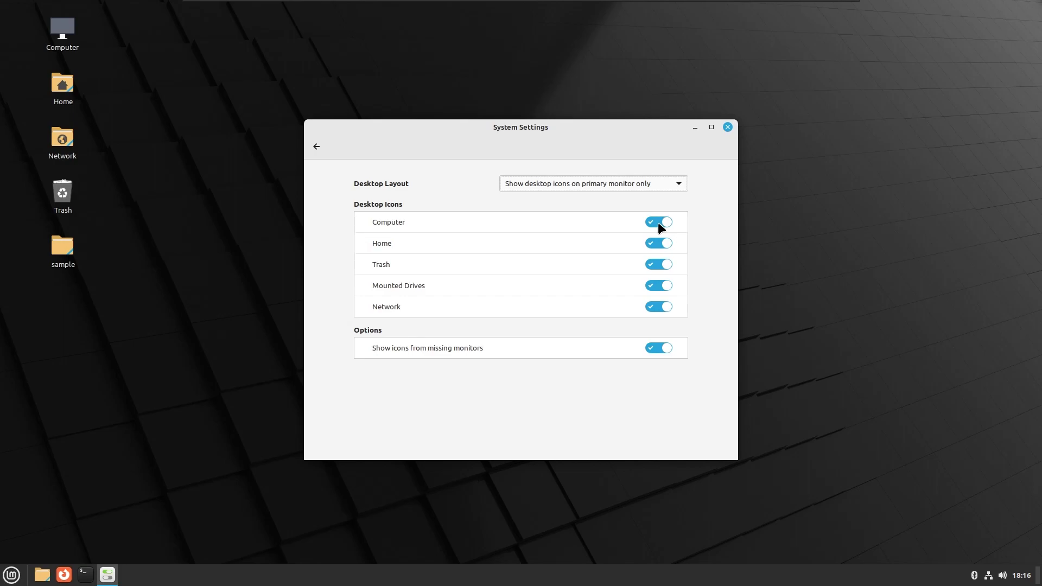
Step: Move the sample folder from Music onto the desktop and check it in the Desktop folder
{"action": "left_click_drag", "start_coordinate": [293, 217], "coordinate": [86, 188]}
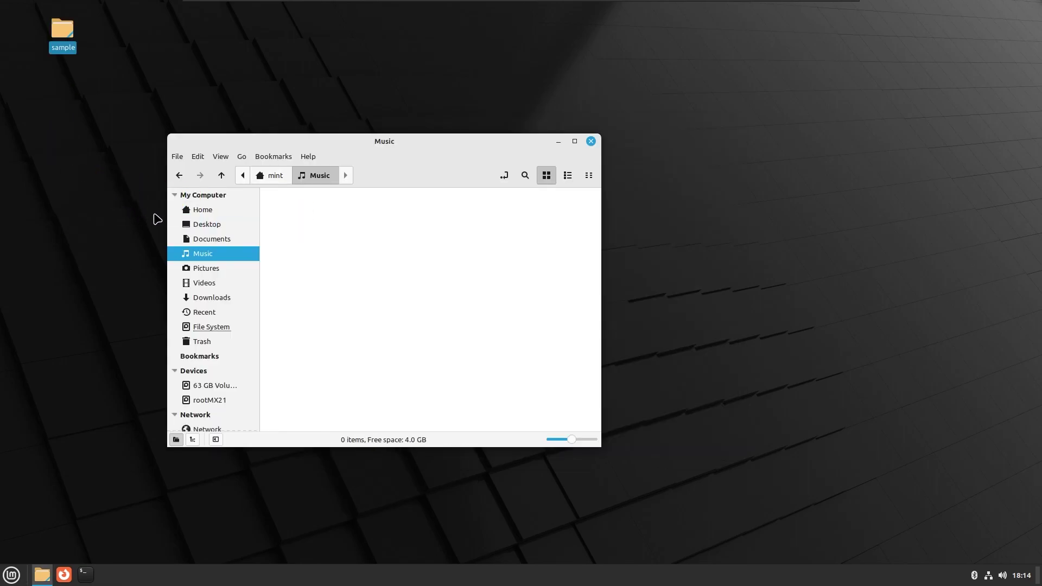
{"action": "left_click", "coordinate": [201, 224]}
{"action": "left_click_drag", "start_coordinate": [335, 247], "coordinate": [292, 217]}
{"action": "left_click", "coordinate": [319, 288]}
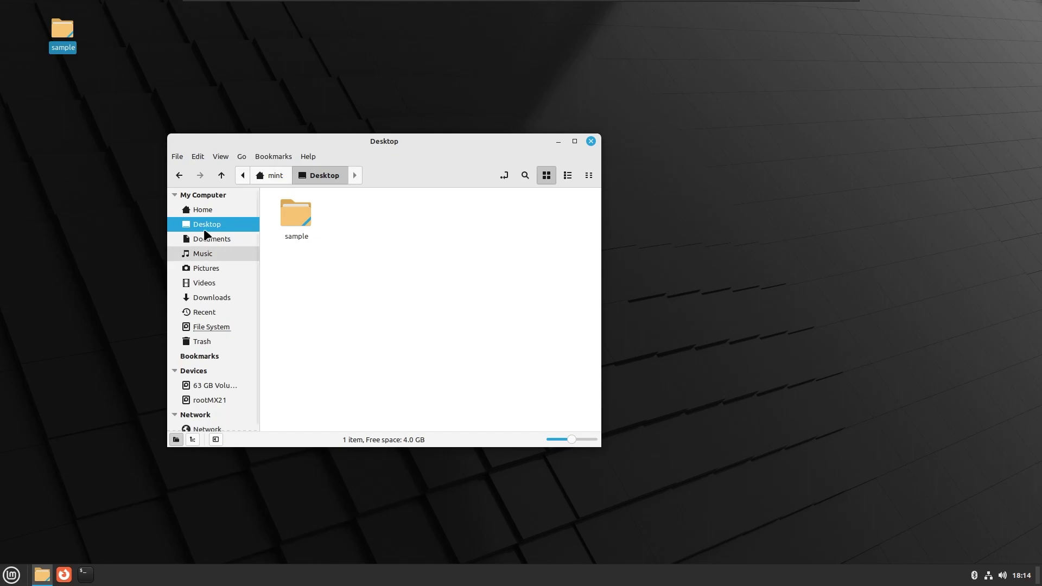
Step: Open Home in Nemo, view its context menu, then close the file manager window
{"action": "left_click", "coordinate": [203, 211]}
{"action": "right_click", "coordinate": [203, 210]}
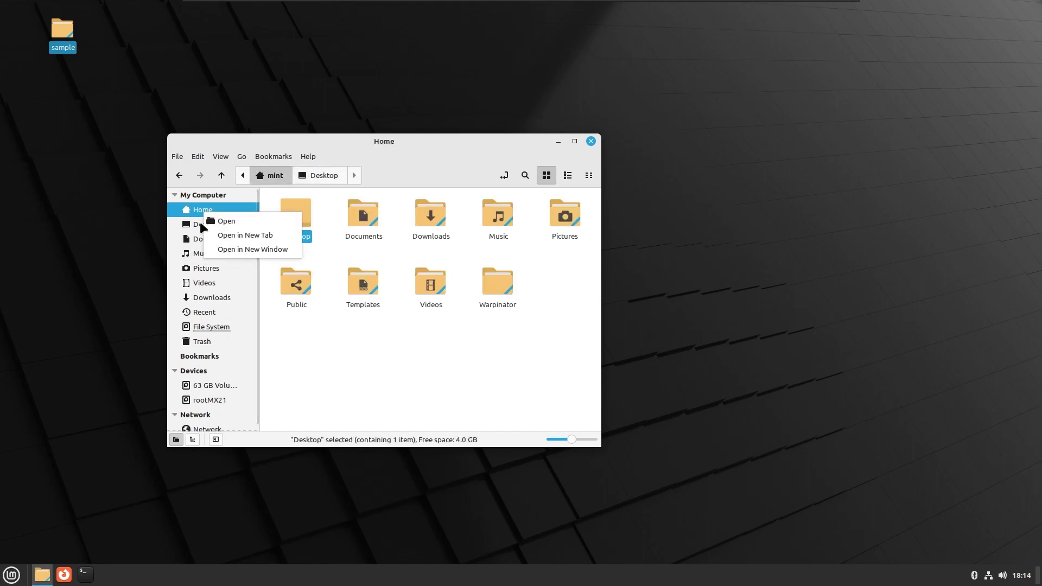
{"action": "left_click", "coordinate": [216, 281]}
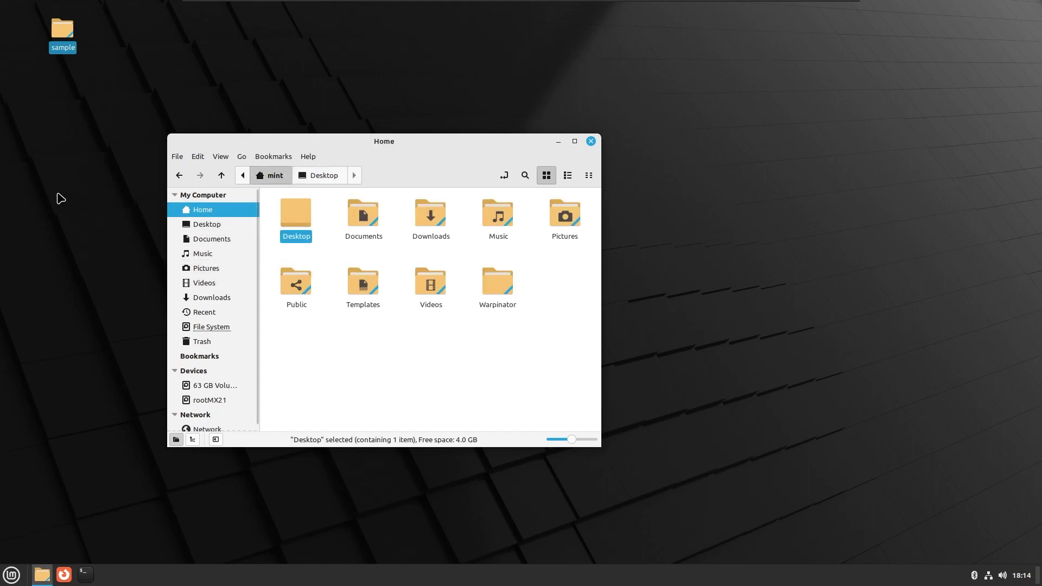
{"action": "left_click", "coordinate": [590, 142]}
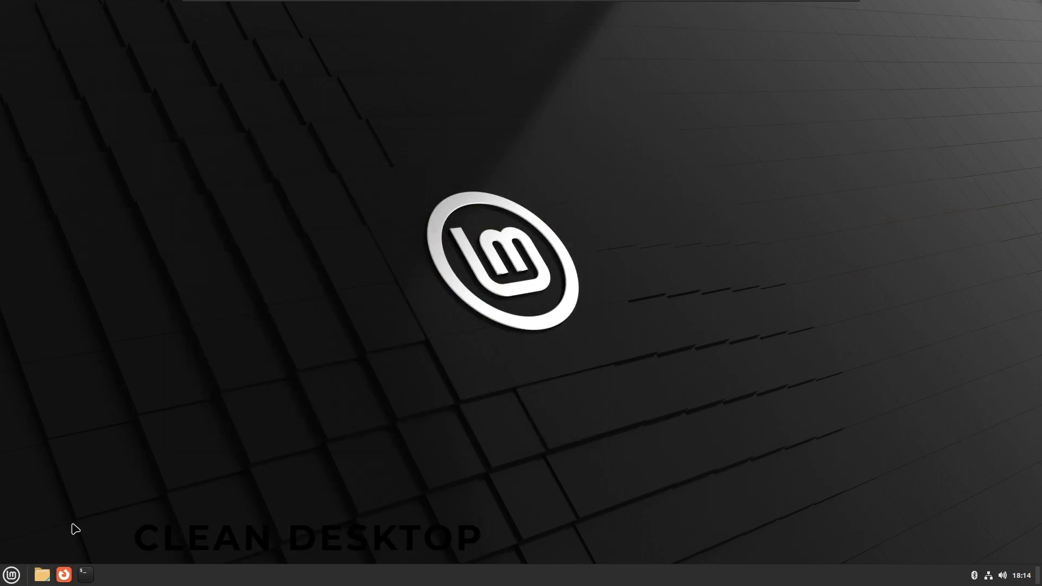
Step: Apply the Mint-Y-Dark theme to applications
{"action": "key", "text": "super+e"}
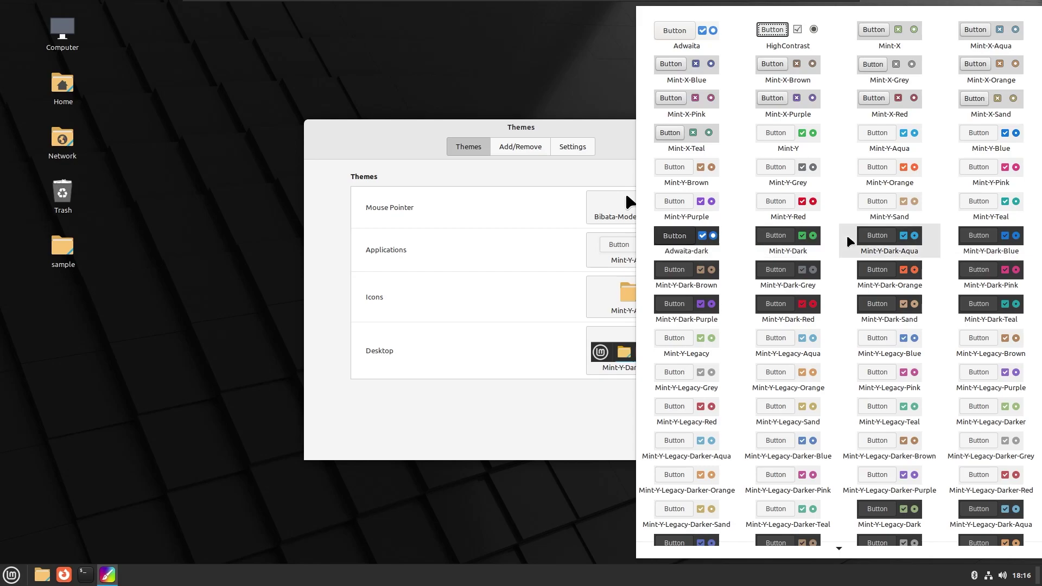
{"action": "scroll", "coordinate": [843, 250], "scroll_direction": "down", "scroll_amount": 3}
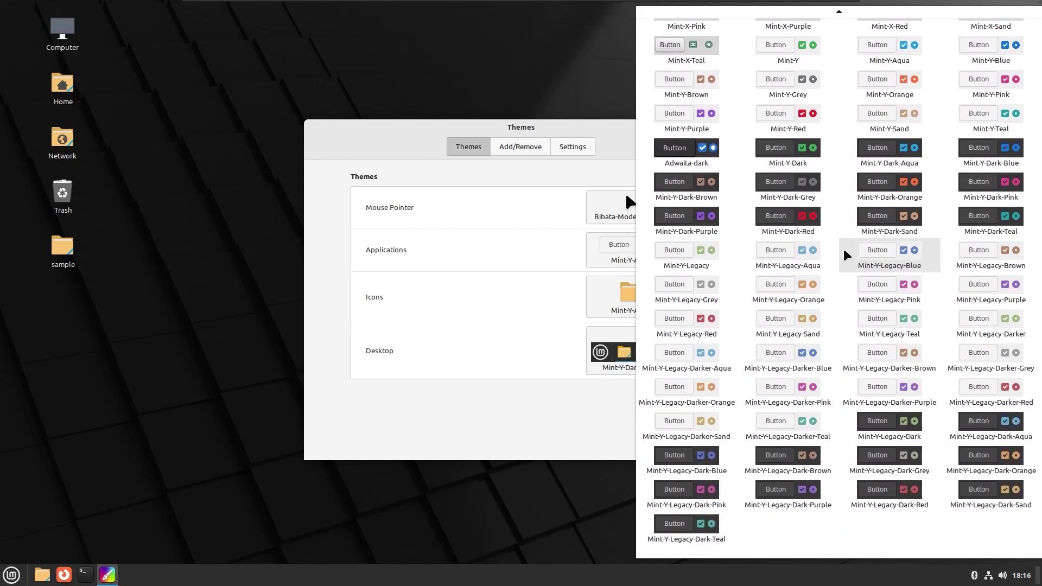
{"action": "left_click", "coordinate": [821, 159]}
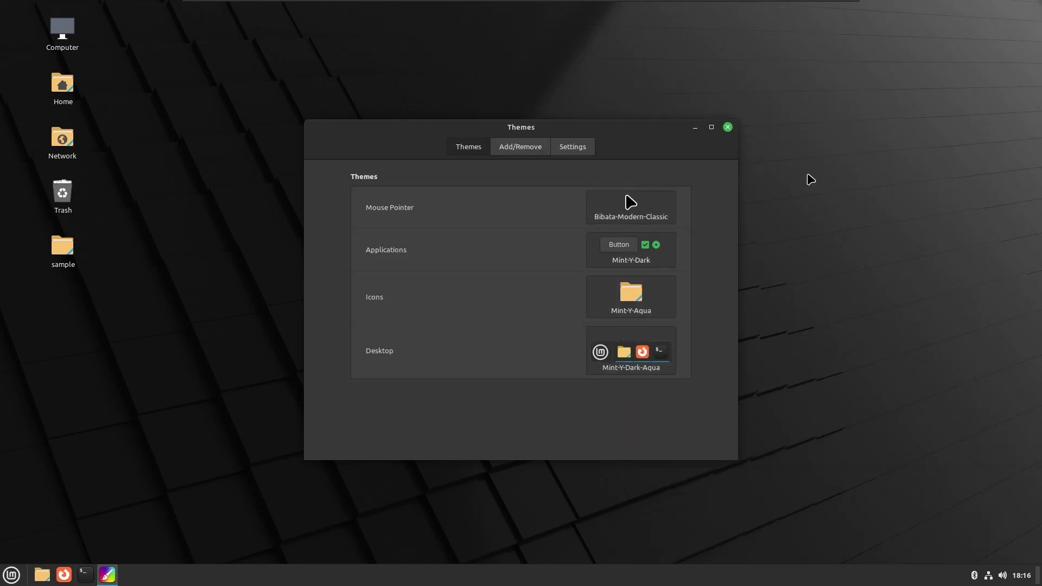
{"action": "left_click", "coordinate": [10, 576]}
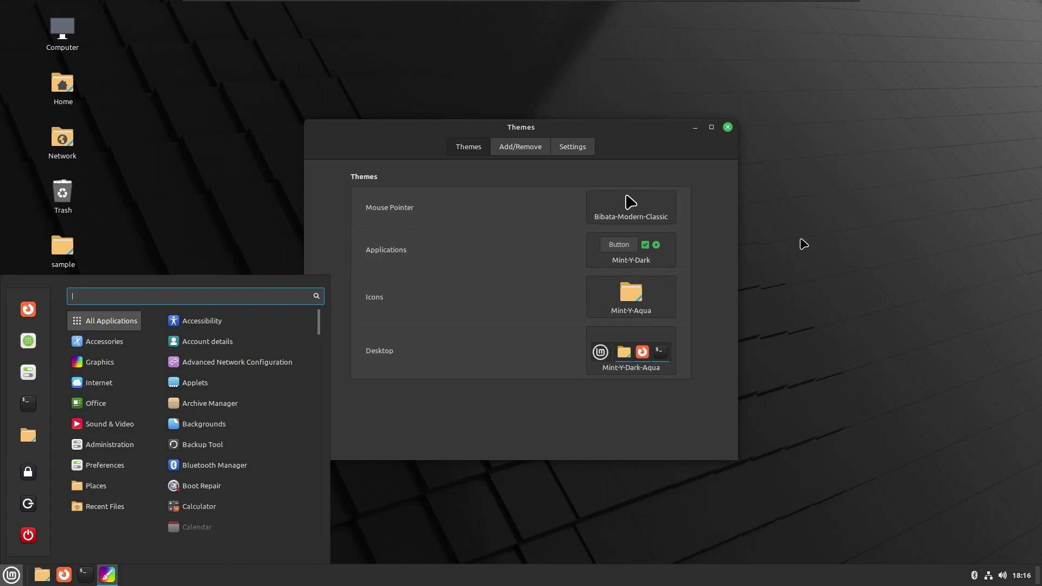
{"action": "left_click", "coordinate": [669, 262]}
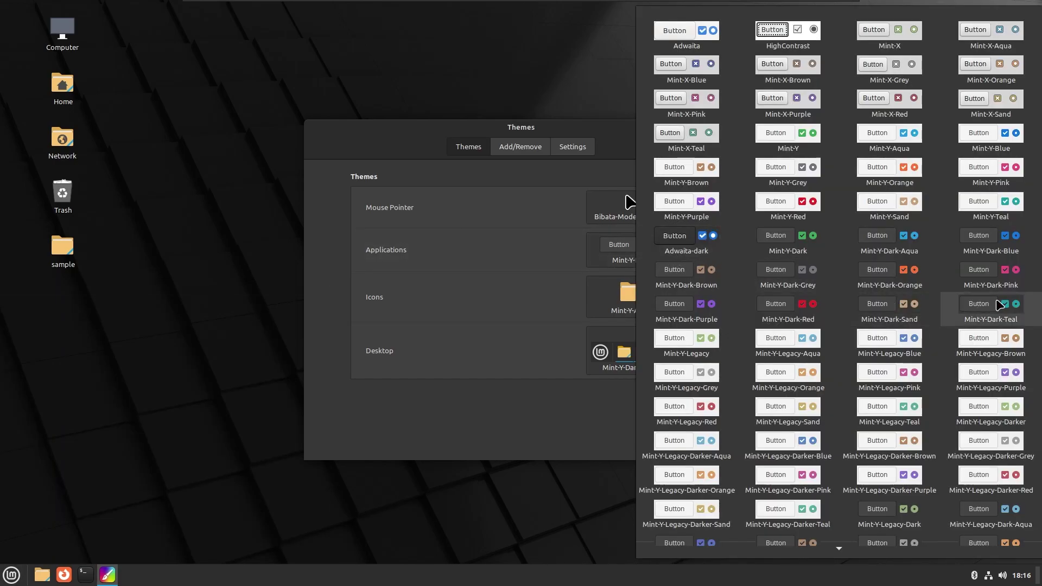
Step: Try the Mint-Y and Mint-Y-Legacy application themes, finishing on Mint-Y
{"action": "left_click", "coordinate": [801, 153]}
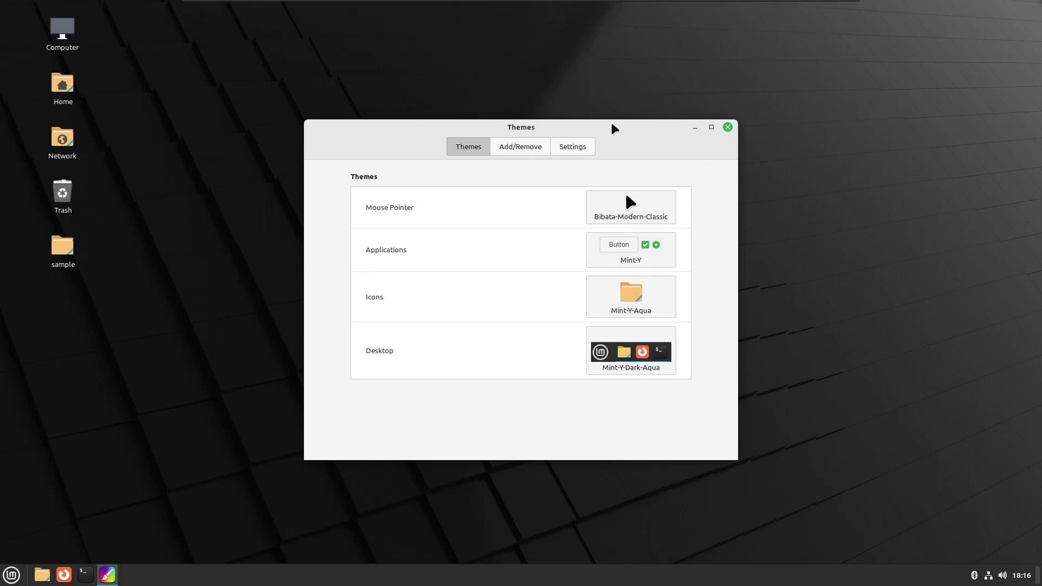
{"action": "left_click", "coordinate": [629, 251]}
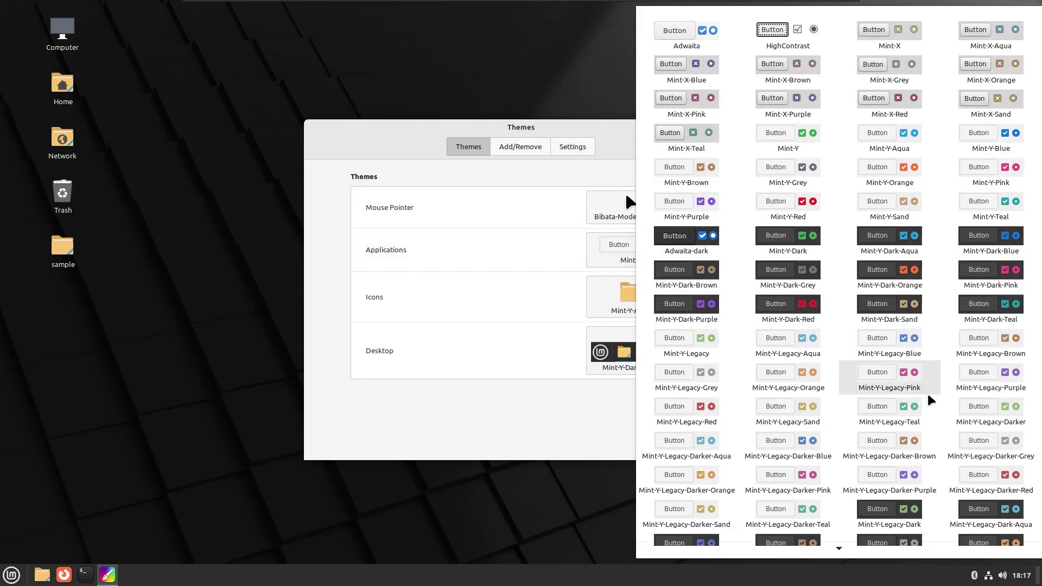
{"action": "left_click", "coordinate": [676, 347]}
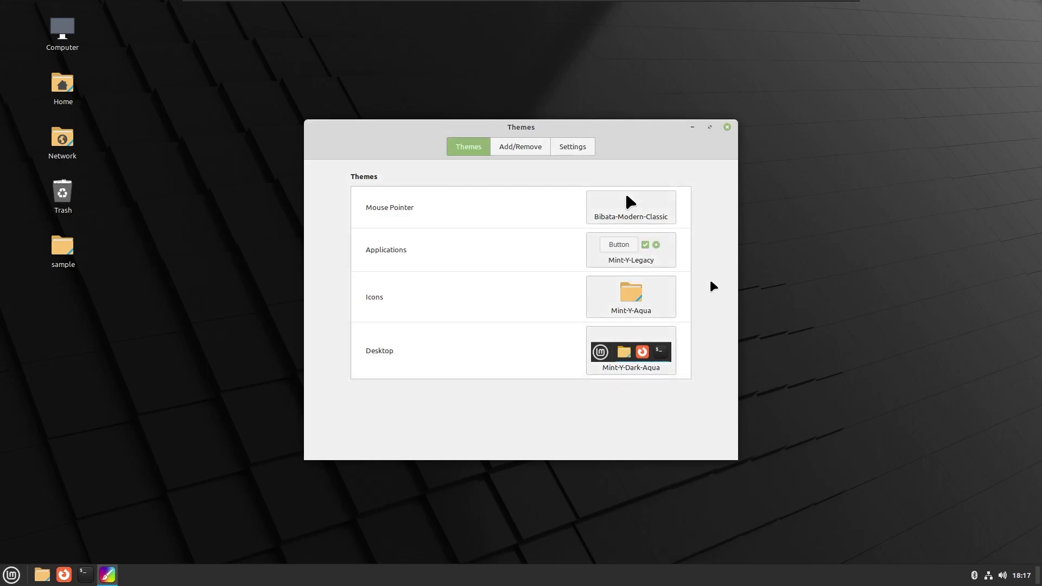
{"action": "left_click", "coordinate": [615, 252]}
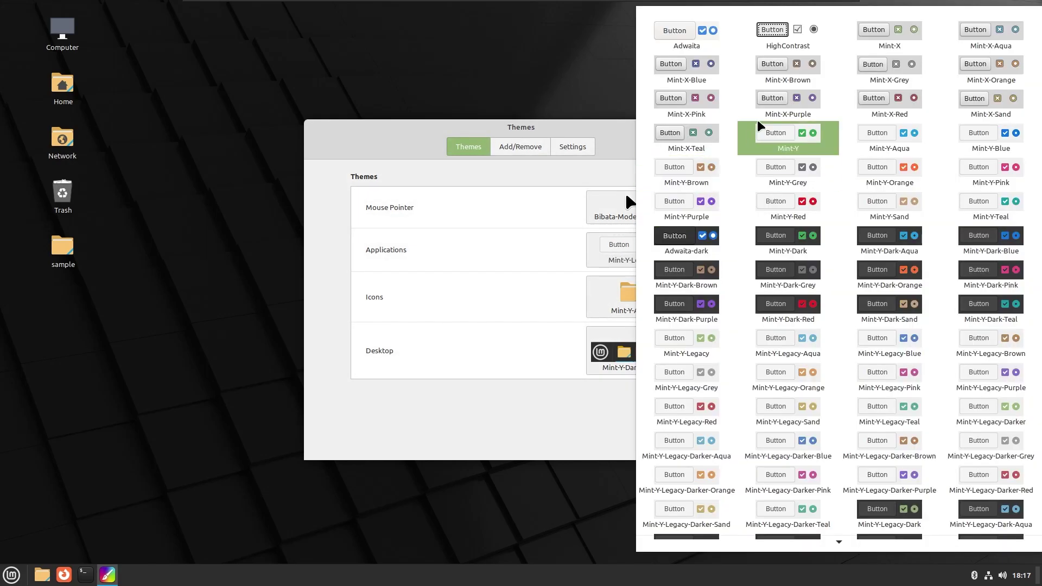
{"action": "left_click", "coordinate": [823, 146]}
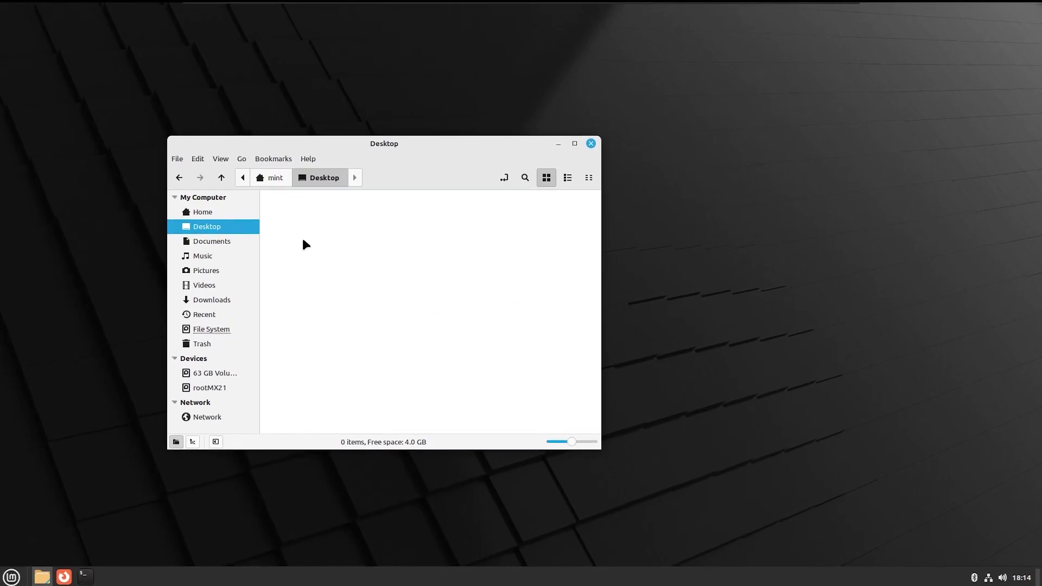
Step: Create a new folder named 'sample' inside Music
{"action": "left_click", "coordinate": [215, 254]}
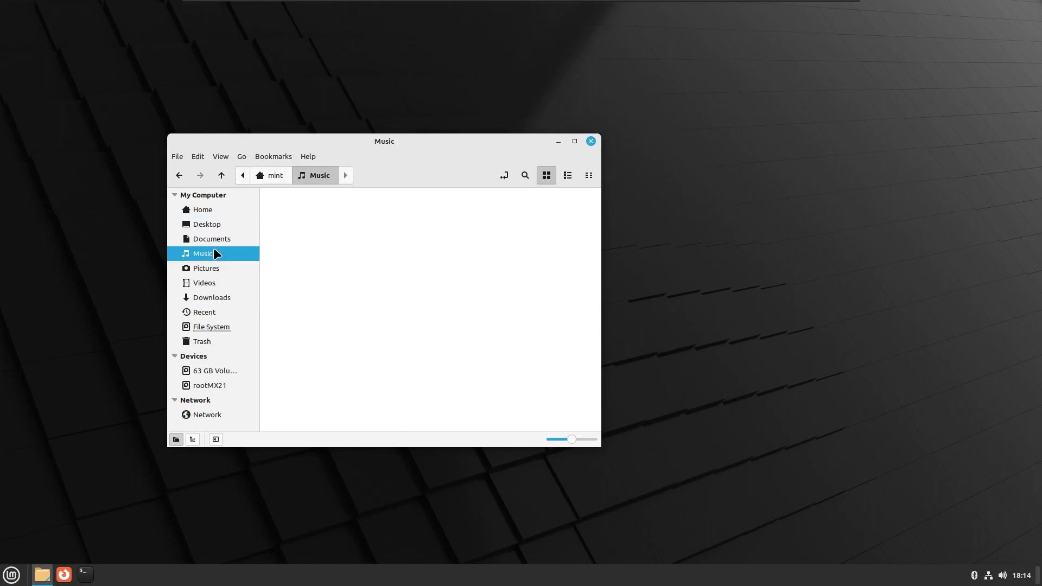
{"action": "right_click", "coordinate": [512, 316]}
{"action": "left_click", "coordinate": [554, 324]}
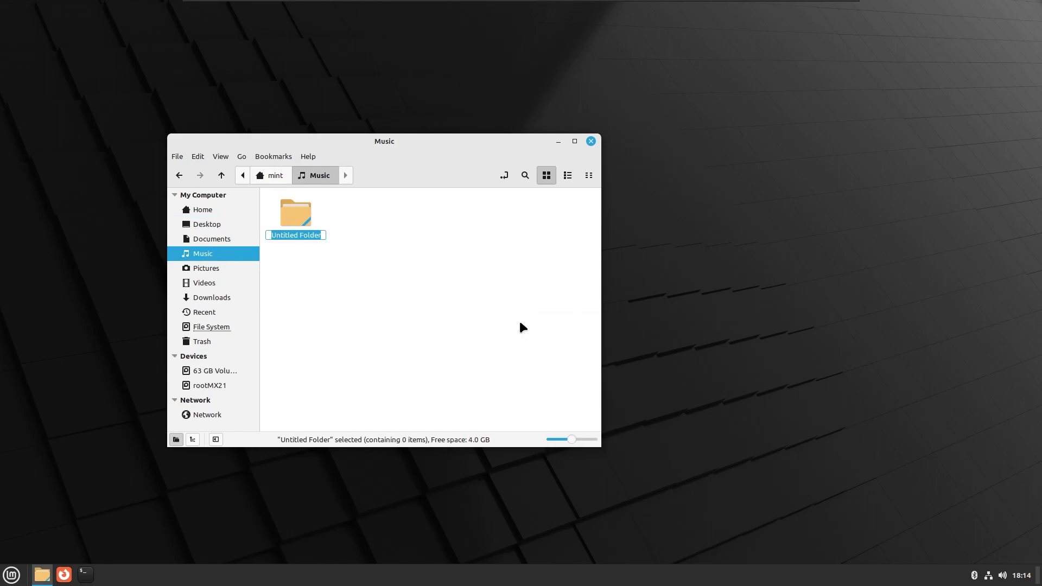
{"action": "type", "text": "sample"}
{"action": "key", "text": "Return"}
Step: Drag the sample folder onto the desktop and confirm it appears in Desktop
{"action": "left_click_drag", "start_coordinate": [300, 214], "coordinate": [84, 186]}
{"action": "left_click", "coordinate": [191, 224]}
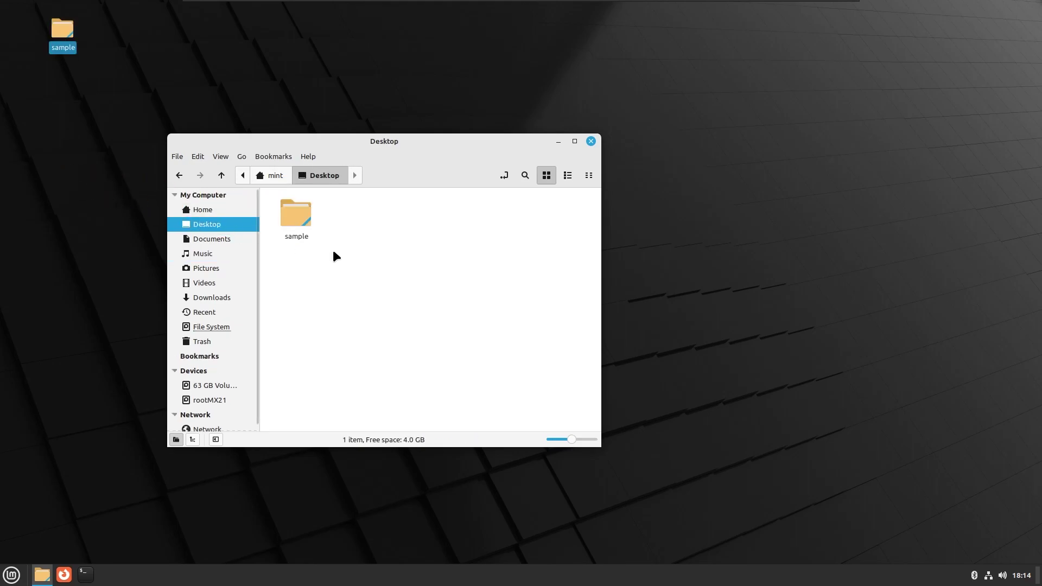
{"action": "left_click", "coordinate": [293, 216]}
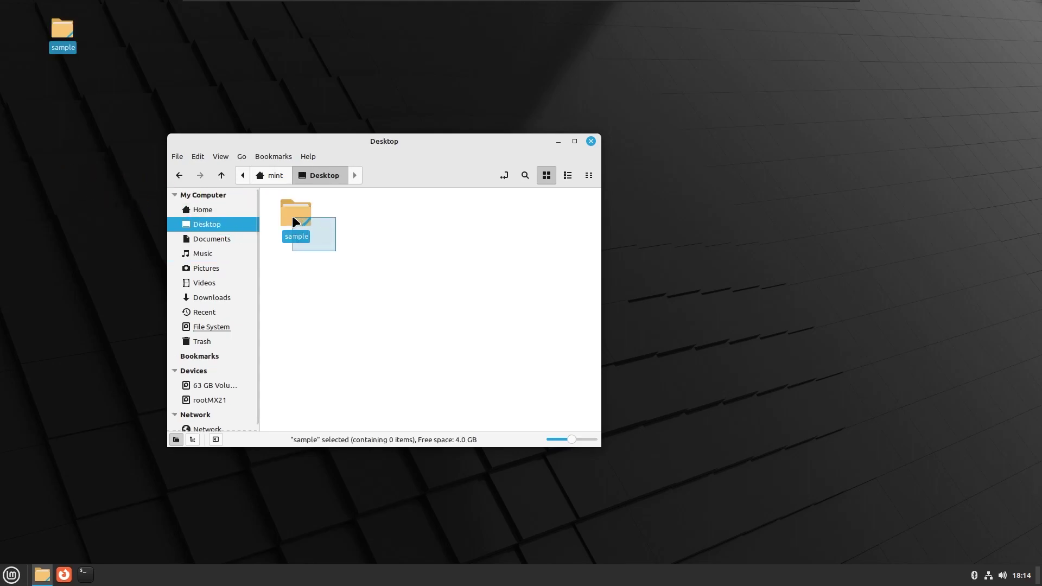
{"action": "left_click", "coordinate": [318, 286]}
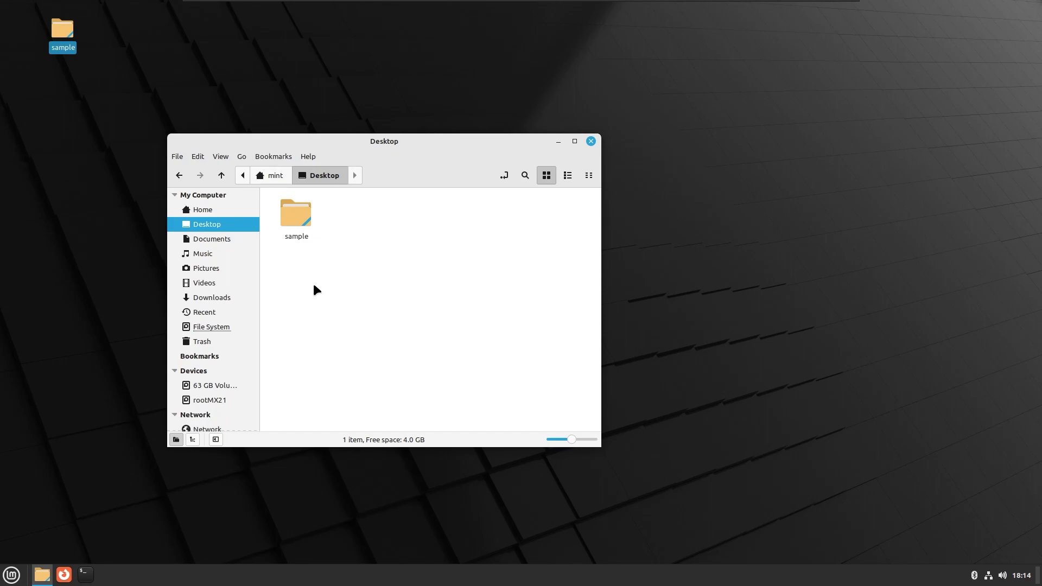
Step: Open the Home location and show its context menu
{"action": "left_click", "coordinate": [203, 210]}
{"action": "right_click", "coordinate": [203, 213]}
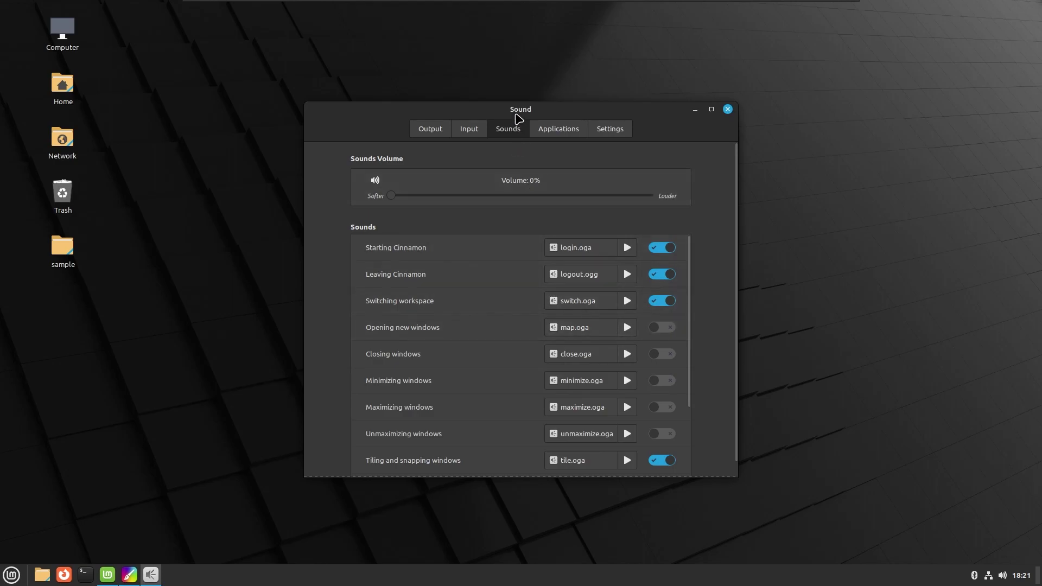
Step: Move the Sound window to the left edge and snap Themes to the right half
{"action": "left_click_drag", "start_coordinate": [516, 115], "coordinate": [3, 100]}
{"action": "left_click_drag", "start_coordinate": [606, 131], "coordinate": [1039, 249]}
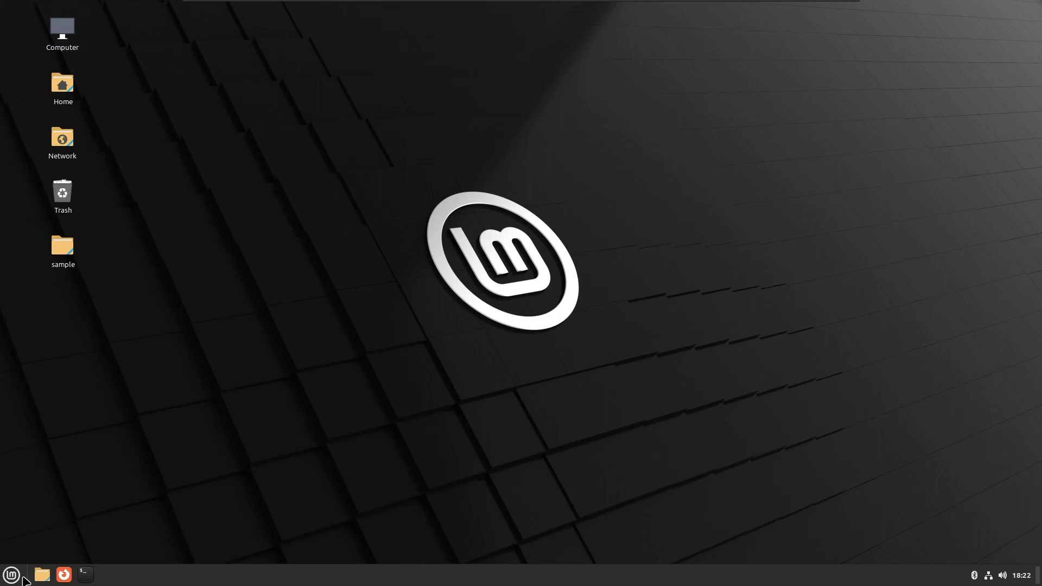
Step: Search 'driver' in the menu and launch Driver Manager
{"action": "left_click", "coordinate": [12, 577]}
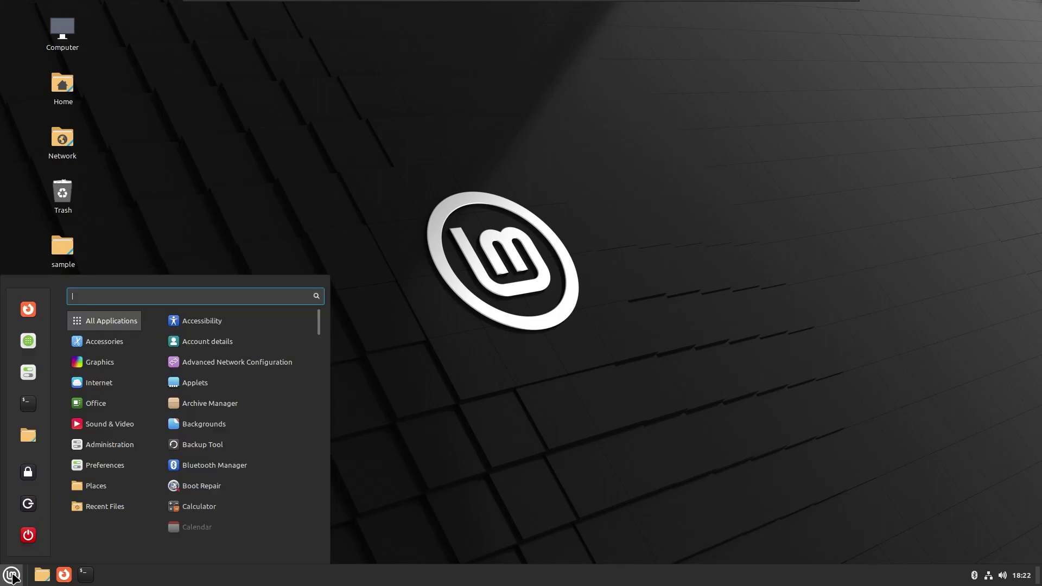
{"action": "type", "text": "driver"}
{"action": "key", "text": "Return"}
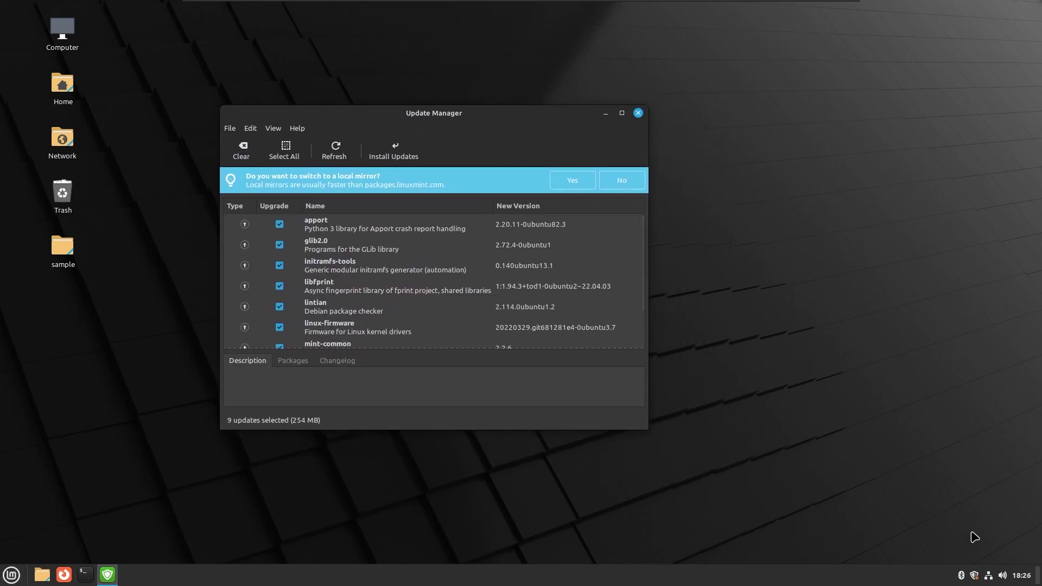
Step: Peek at the desktop, restore Update Manager, then open Home in the file manager
{"action": "left_click", "coordinate": [1038, 577]}
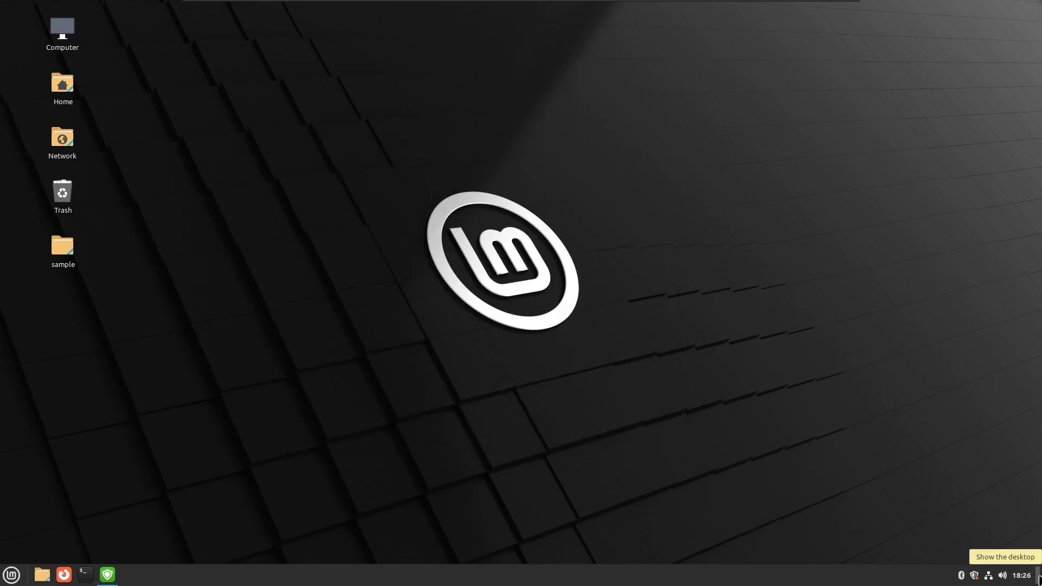
{"action": "left_click", "coordinate": [1038, 580]}
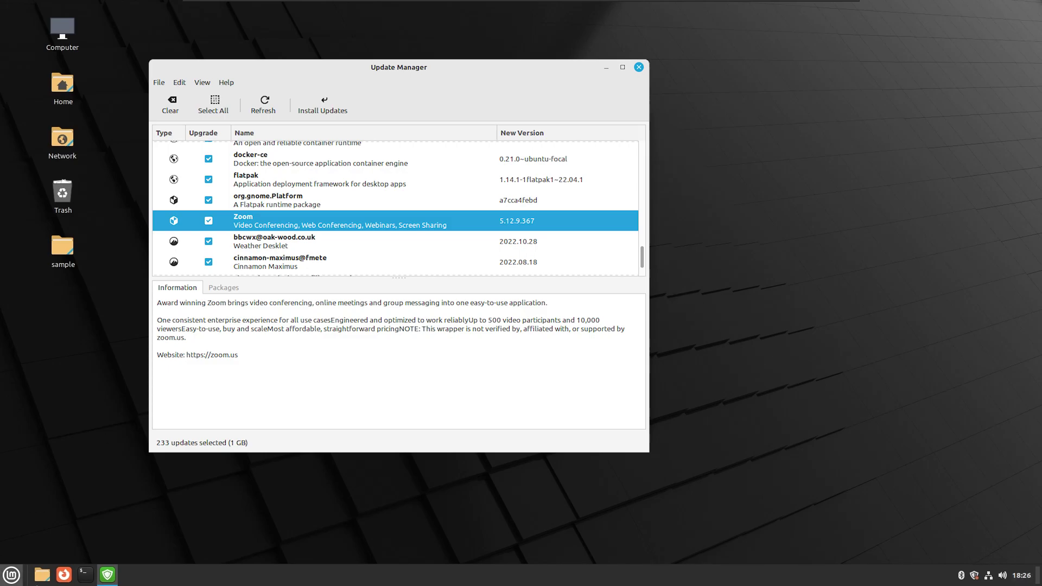
{"action": "left_click", "coordinate": [42, 575]}
Step: Lower the Home window, maximize Software Manager and search for 'obs'
{"action": "left_click", "coordinate": [354, 55]}
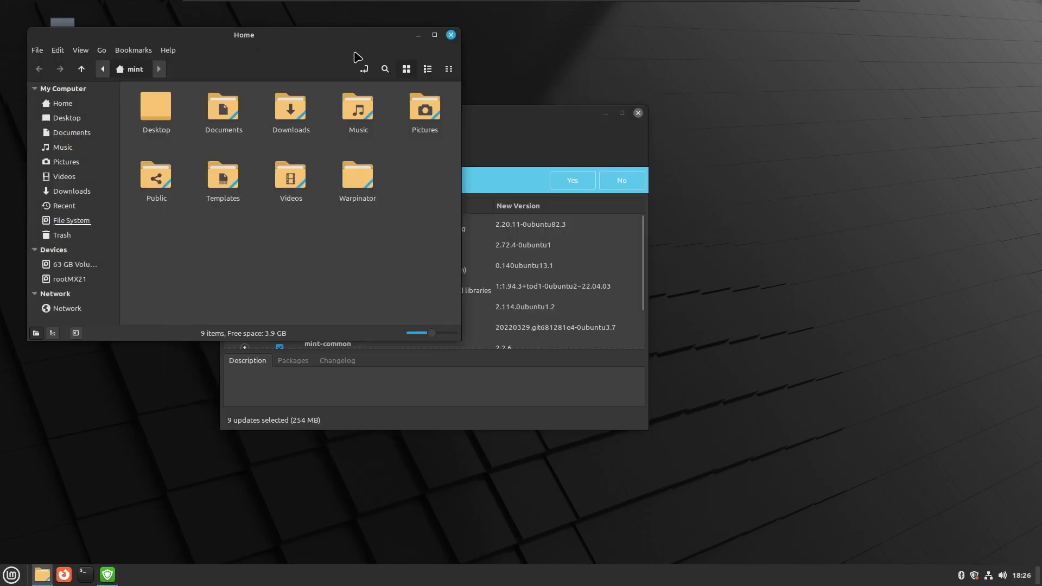
{"action": "left_click_drag", "start_coordinate": [355, 35], "coordinate": [373, 206]}
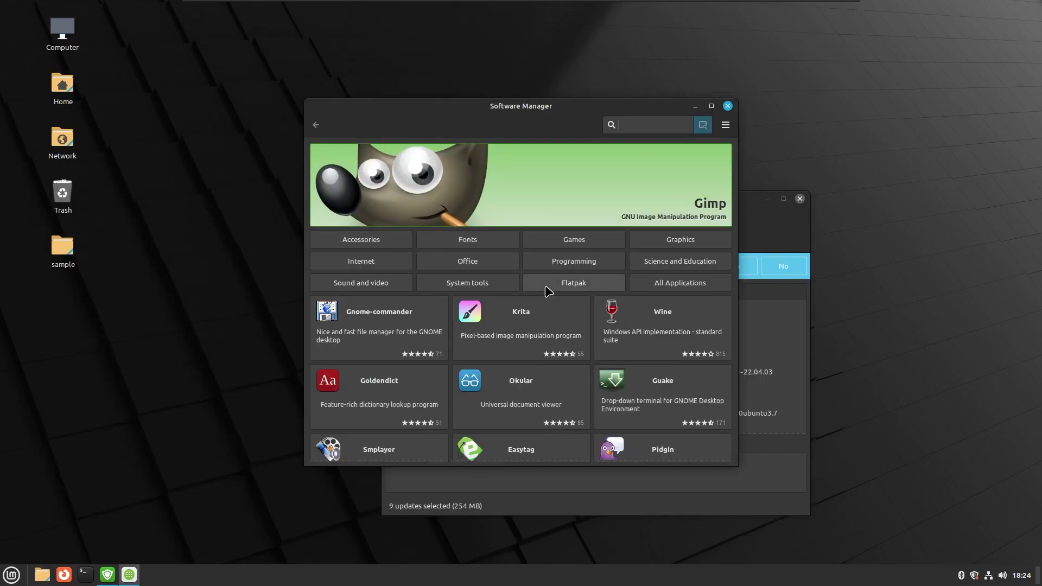
{"action": "left_click", "coordinate": [711, 106]}
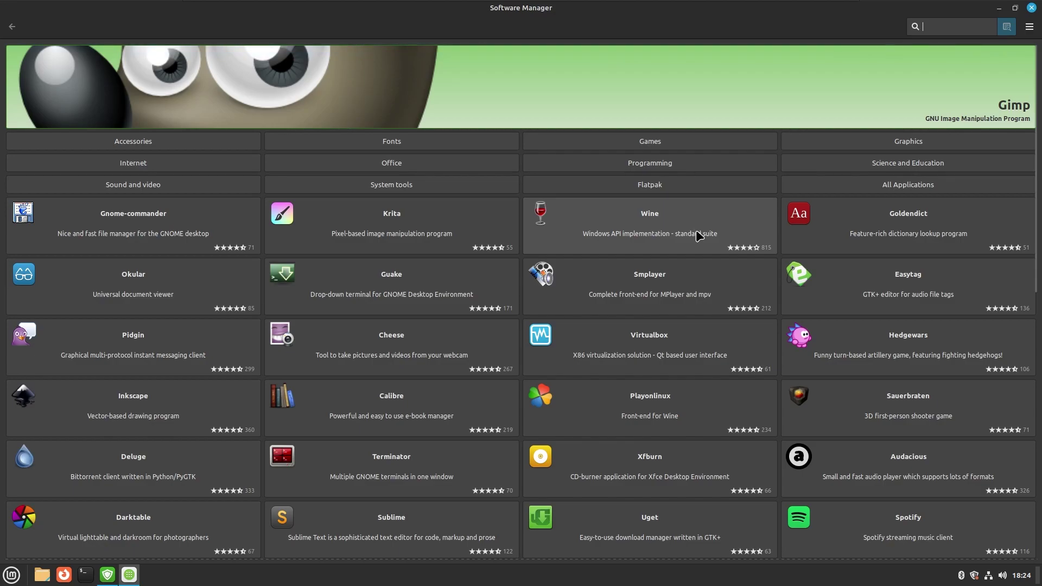
{"action": "type", "text": "obs"}
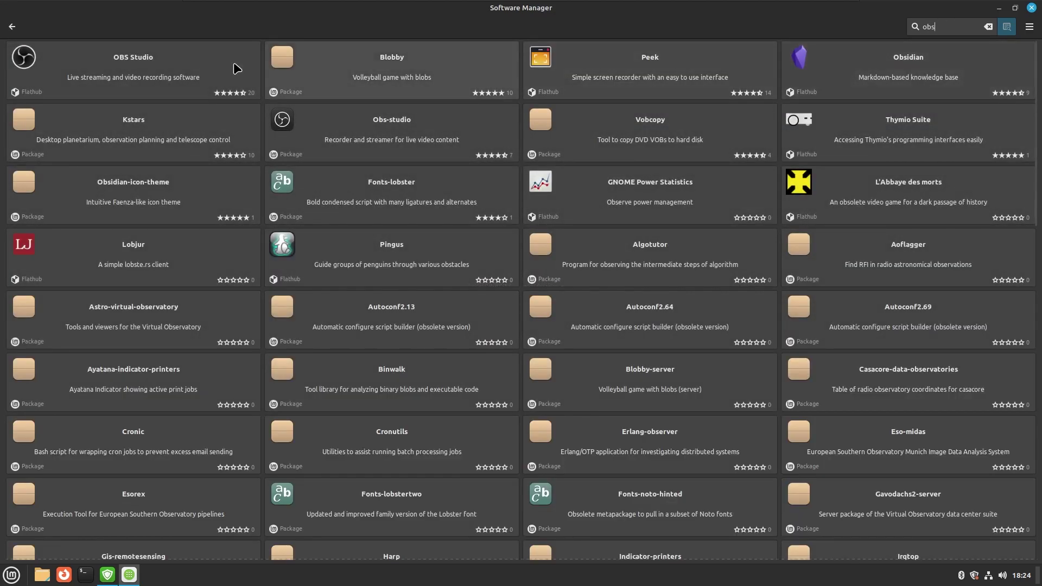
Step: Check OBS Studio's package sources, keep Flatpak (Flathub), and close the store
{"action": "left_click", "coordinate": [147, 70]}
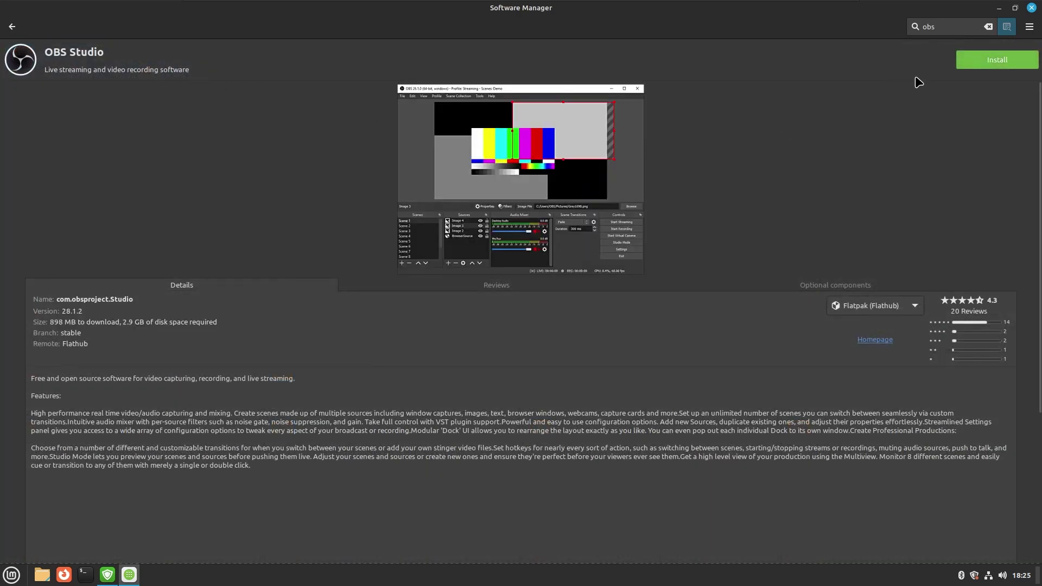
{"action": "left_click", "coordinate": [869, 308]}
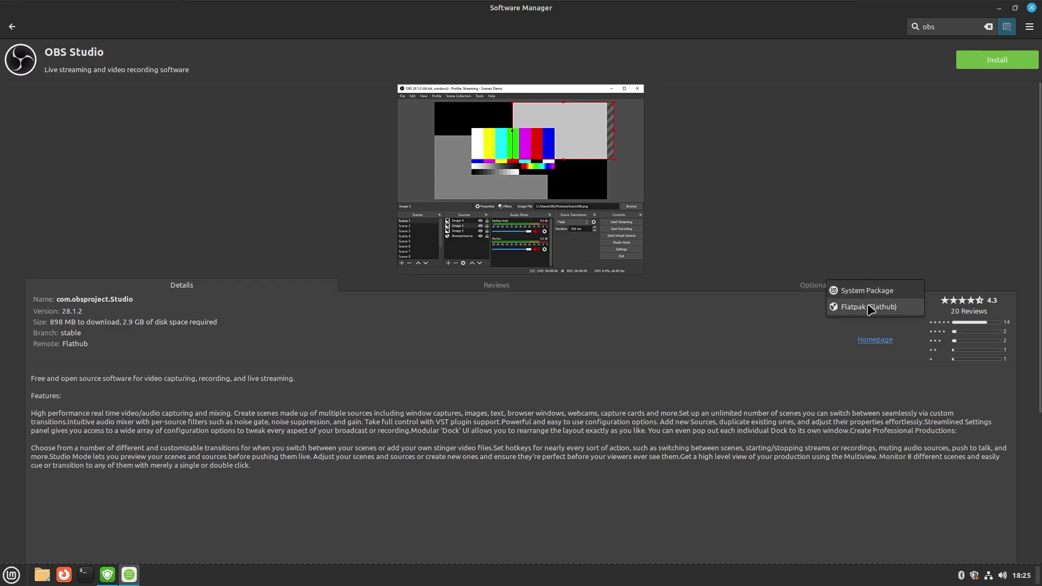
{"action": "left_click", "coordinate": [767, 340]}
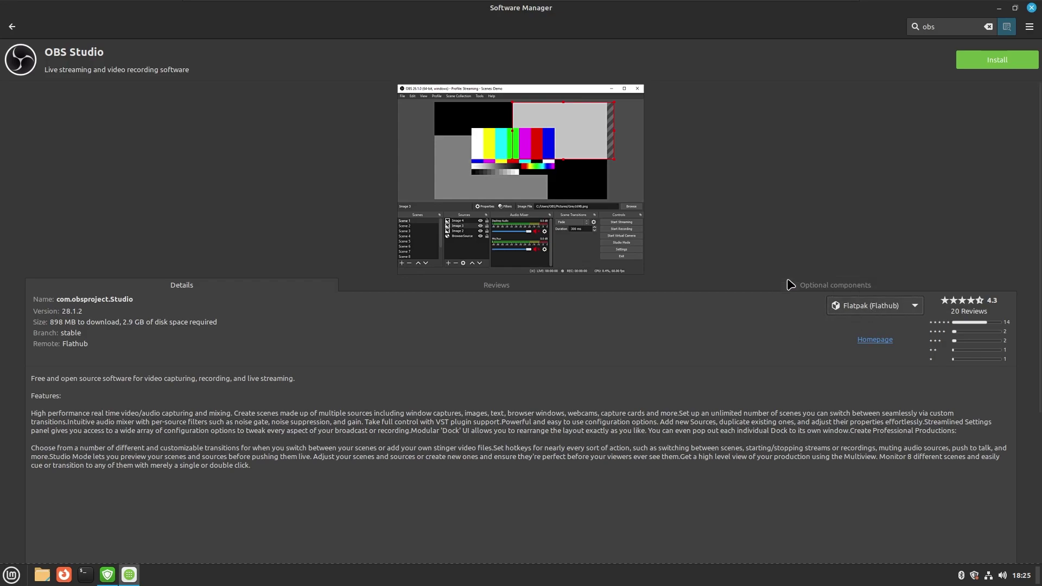
{"action": "left_click", "coordinate": [1032, 9]}
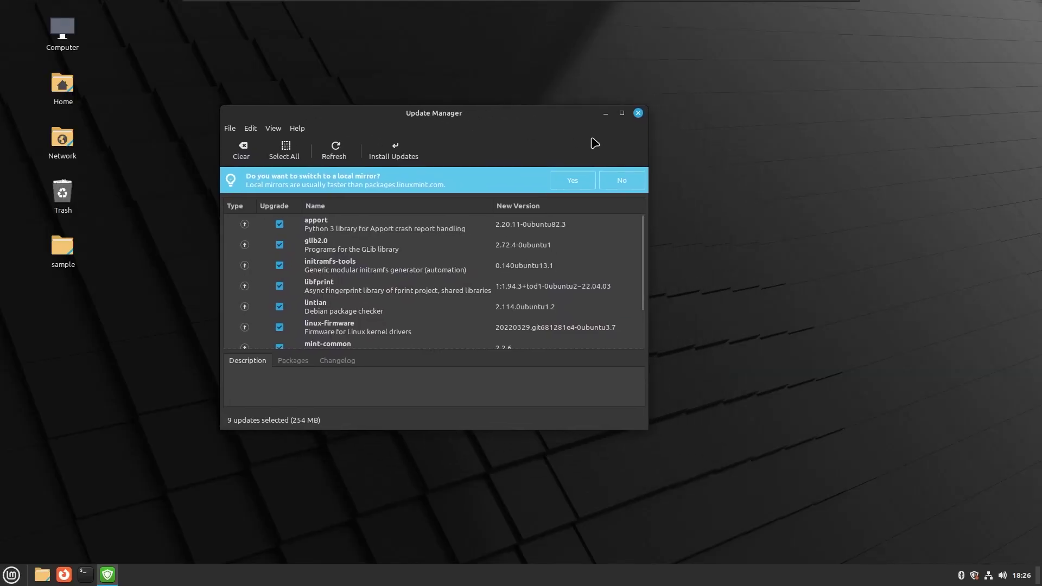
Step: Briefly show the bare desktop, then bring Update Manager back
{"action": "left_click", "coordinate": [1038, 576]}
{"action": "left_click", "coordinate": [1038, 579]}
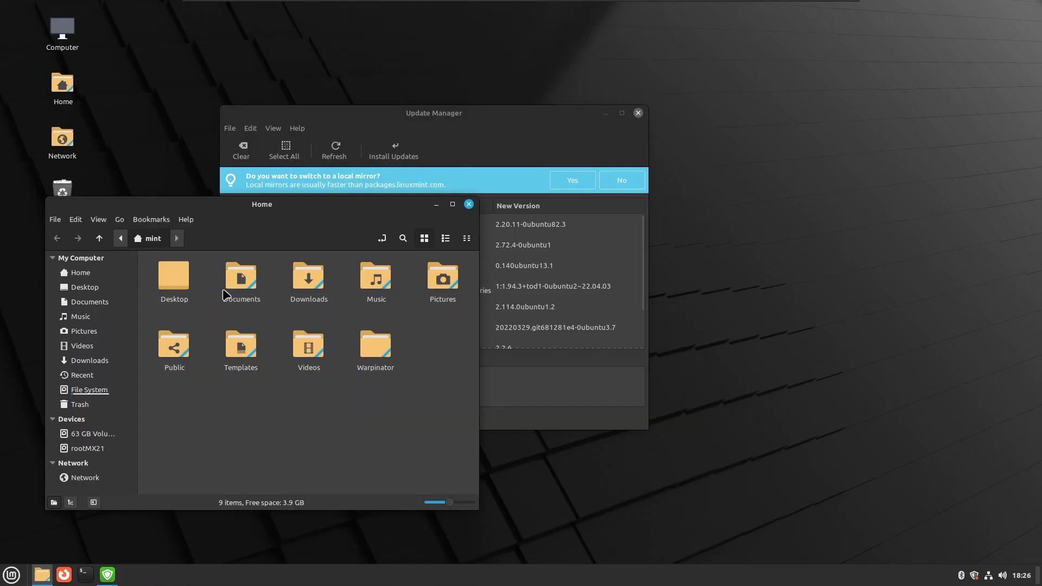
{"action": "left_click", "coordinate": [248, 283]}
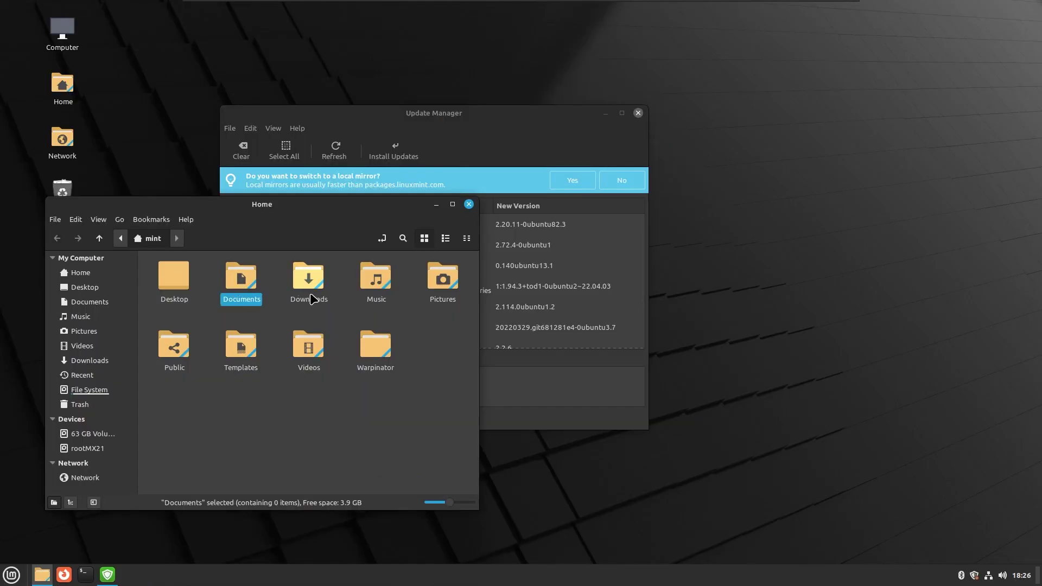
{"action": "left_click", "coordinate": [311, 286]}
{"action": "left_click", "coordinate": [371, 282]}
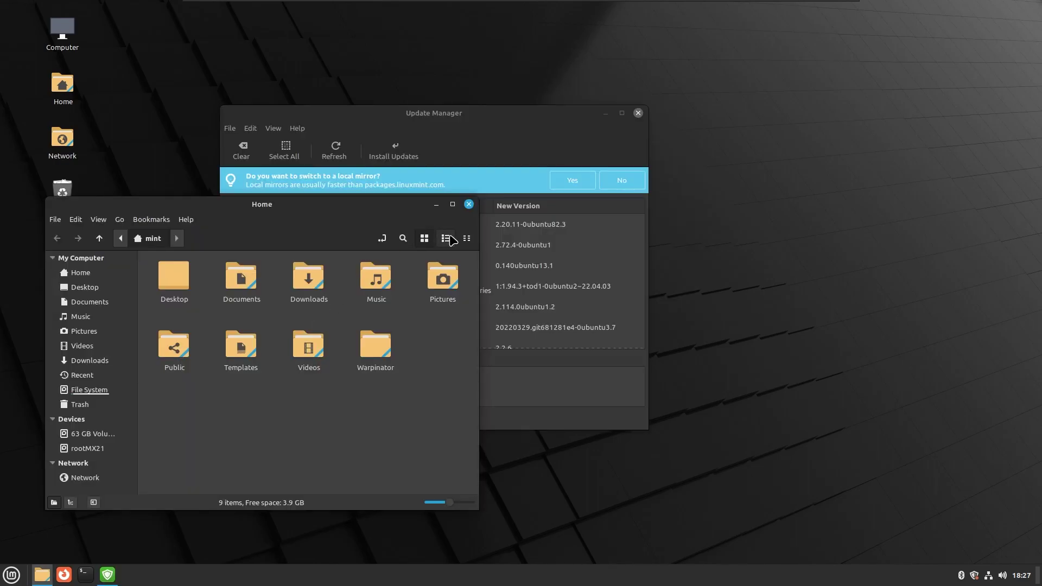
Step: Switch Nemo to list view, go to /home/mint/Desktop, then close the window
{"action": "left_click", "coordinate": [446, 239]}
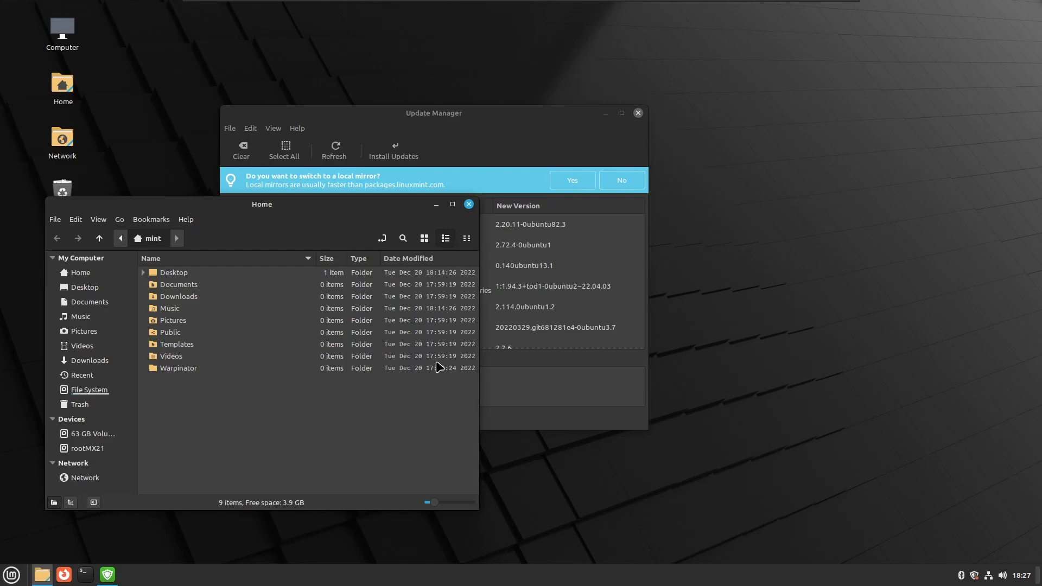
{"action": "left_click", "coordinate": [160, 243]}
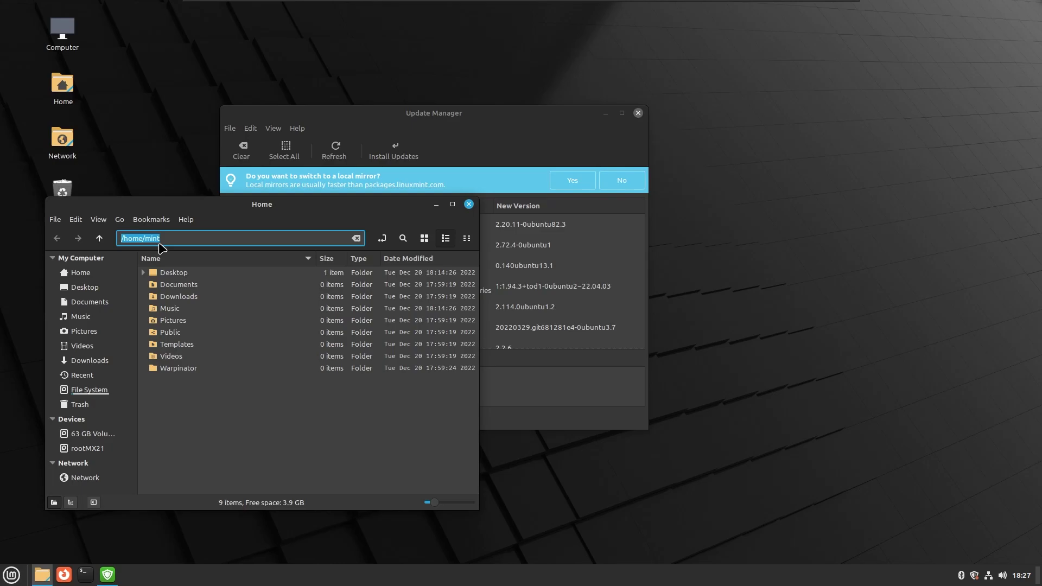
{"action": "left_click", "coordinate": [163, 239]}
{"action": "type", "text": "/Desktop/"}
{"action": "key", "text": "Return"}
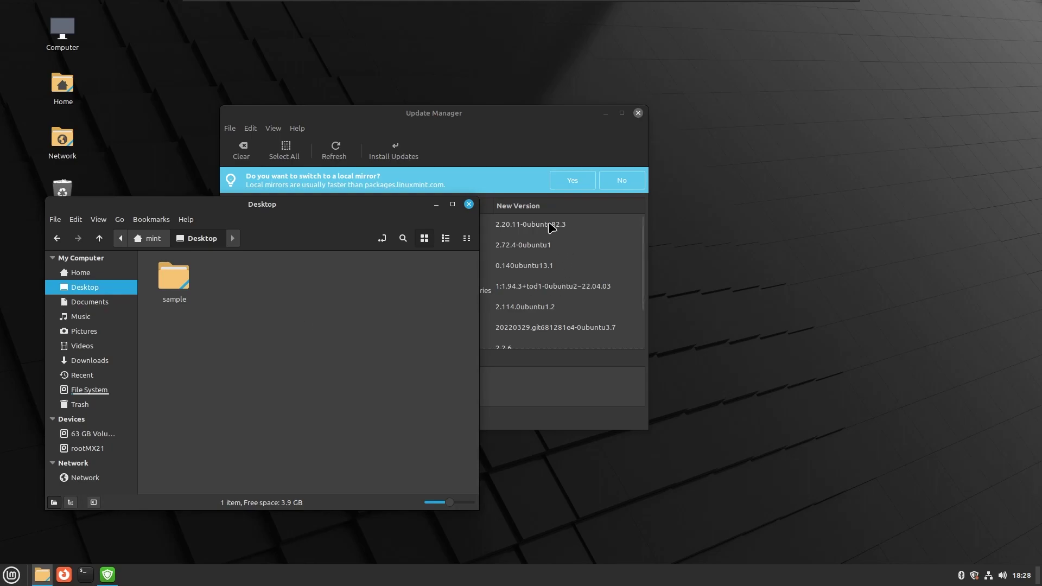
{"action": "left_click", "coordinate": [470, 204]}
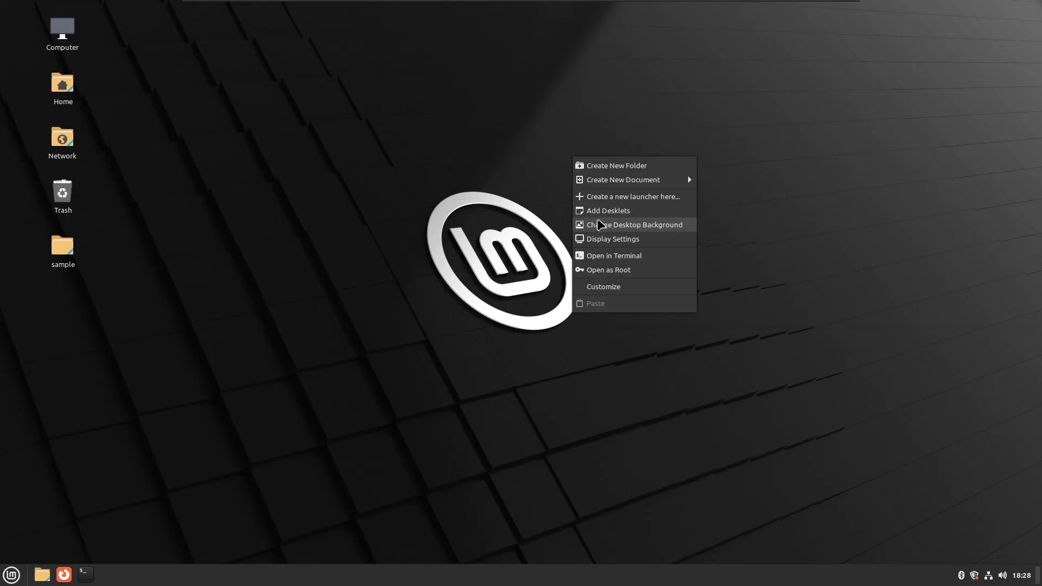
Step: Open the desktop background settings and browse to the Vera wallpaper collection
{"action": "left_click", "coordinate": [596, 224]}
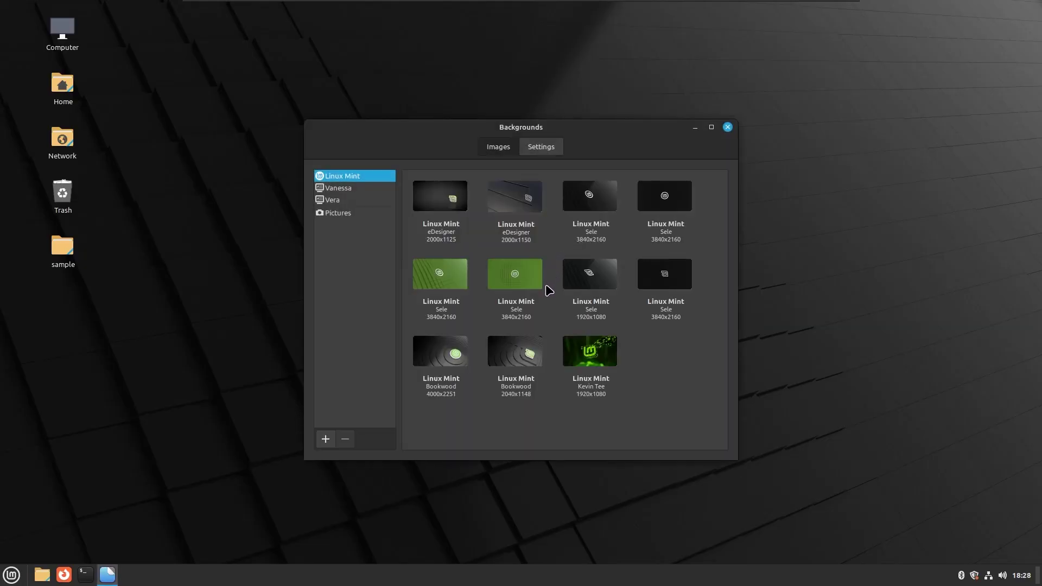
{"action": "left_click", "coordinate": [351, 189]}
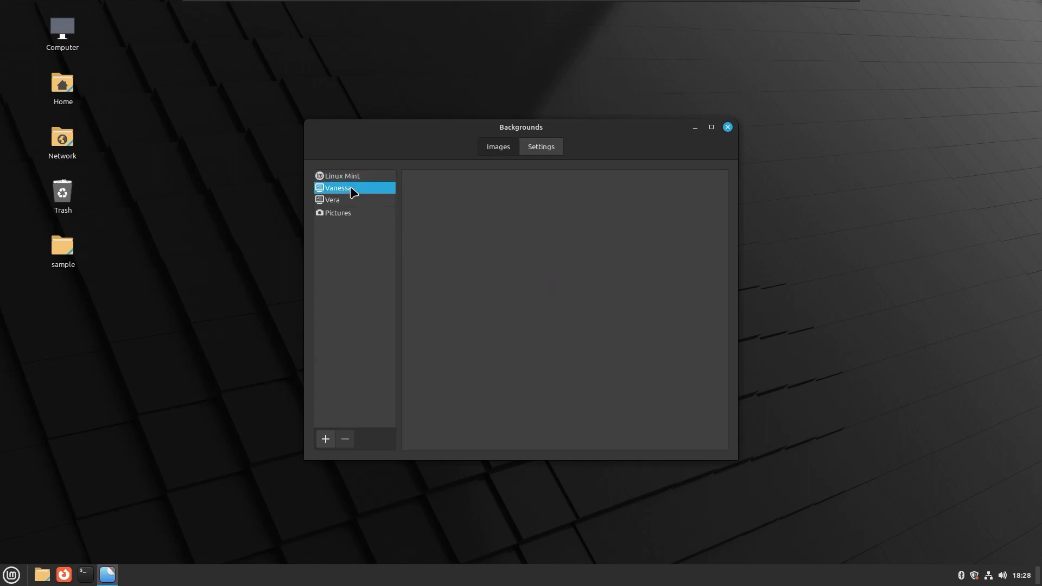
{"action": "left_click", "coordinate": [351, 202]}
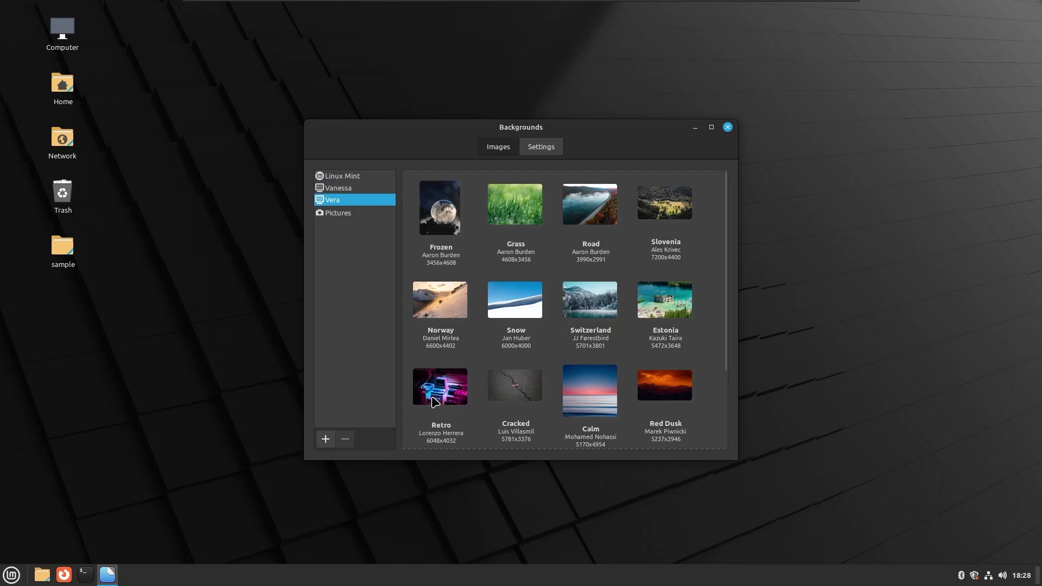
Step: Try the Frozen, Grass, Road, Slovenia and Norway wallpapers, then settle on Snow
{"action": "left_click", "coordinate": [439, 213]}
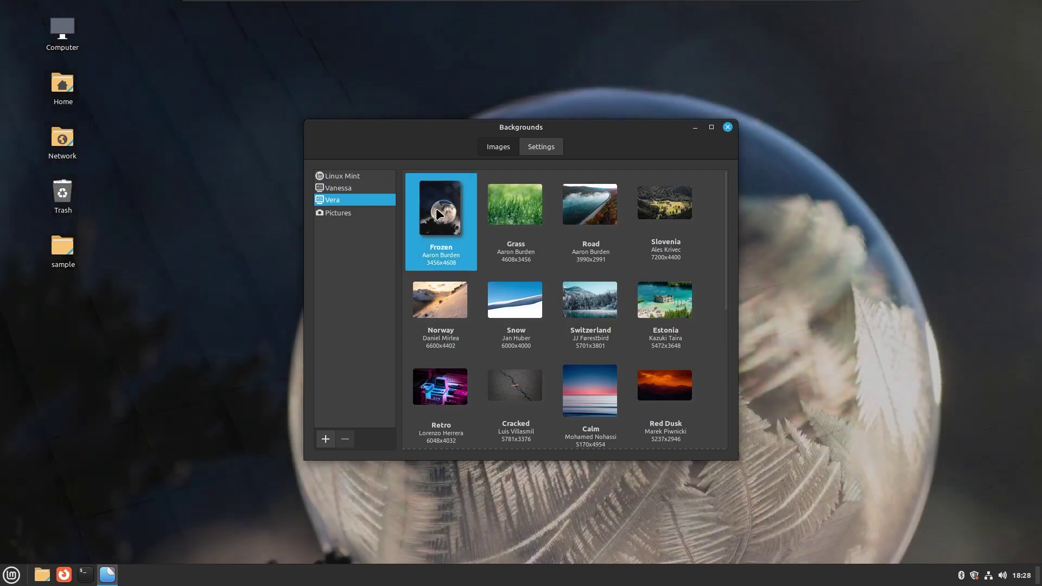
{"action": "left_click", "coordinate": [517, 204]}
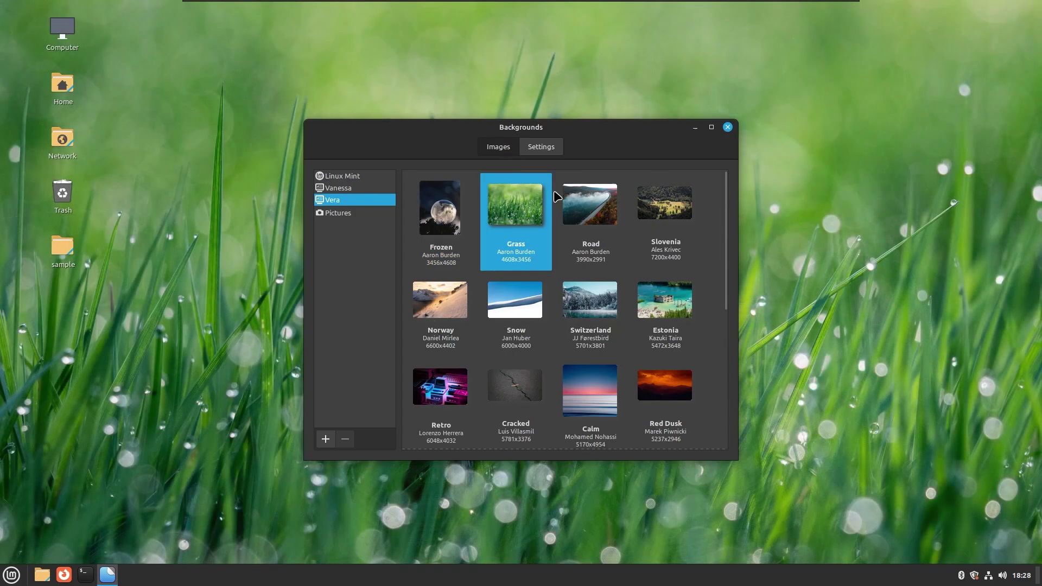
{"action": "left_click", "coordinate": [588, 210]}
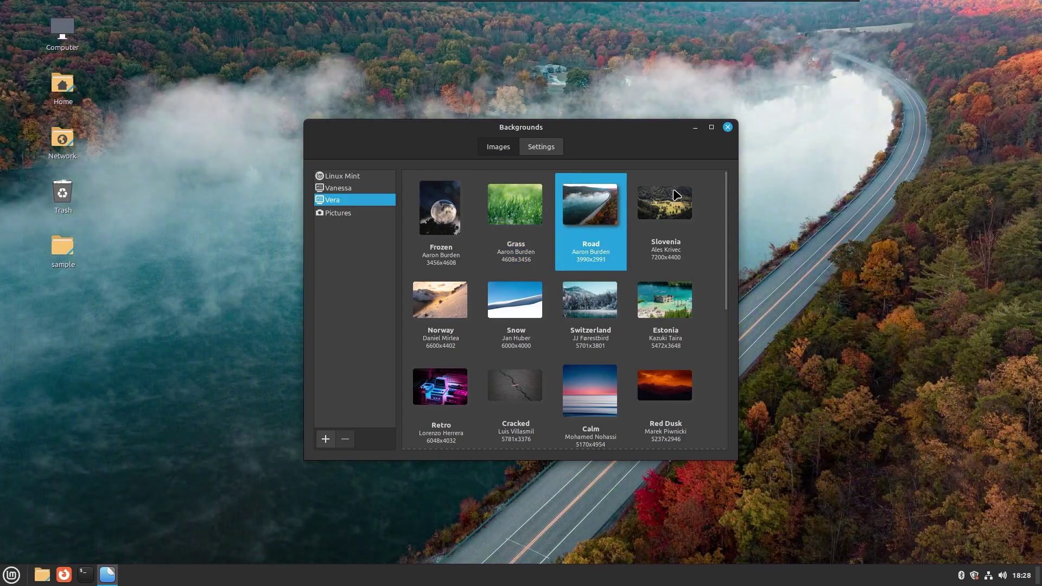
{"action": "left_click", "coordinate": [676, 195]}
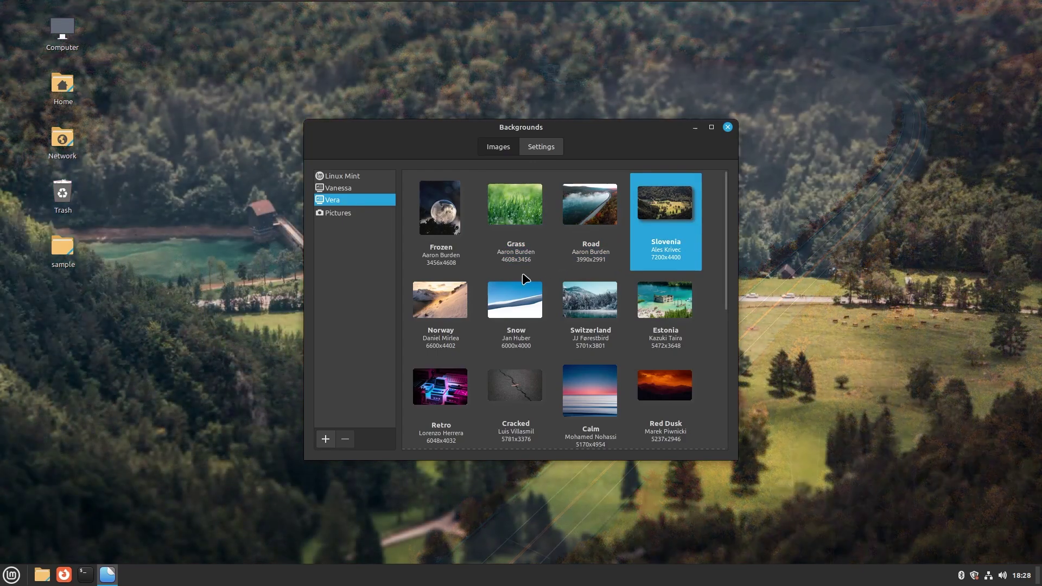
{"action": "left_click", "coordinate": [433, 315]}
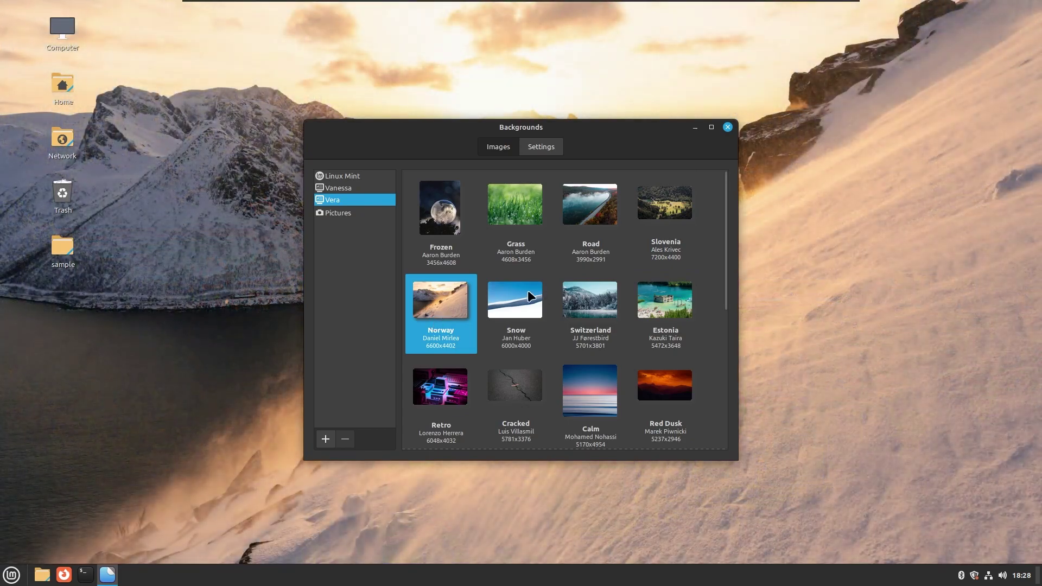
{"action": "left_click", "coordinate": [527, 293]}
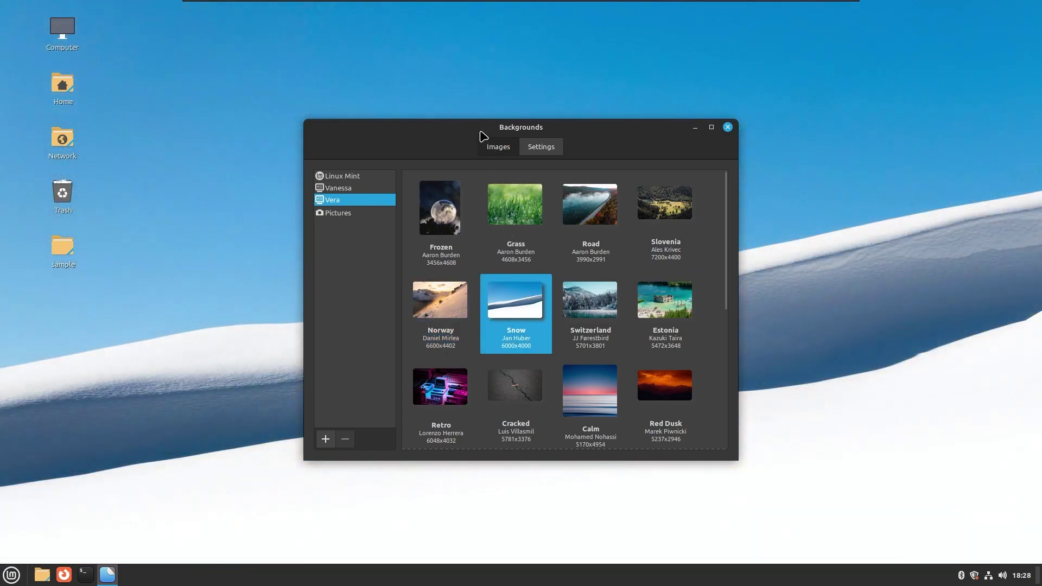
{"action": "left_click_drag", "start_coordinate": [478, 138], "coordinate": [240, 73]}
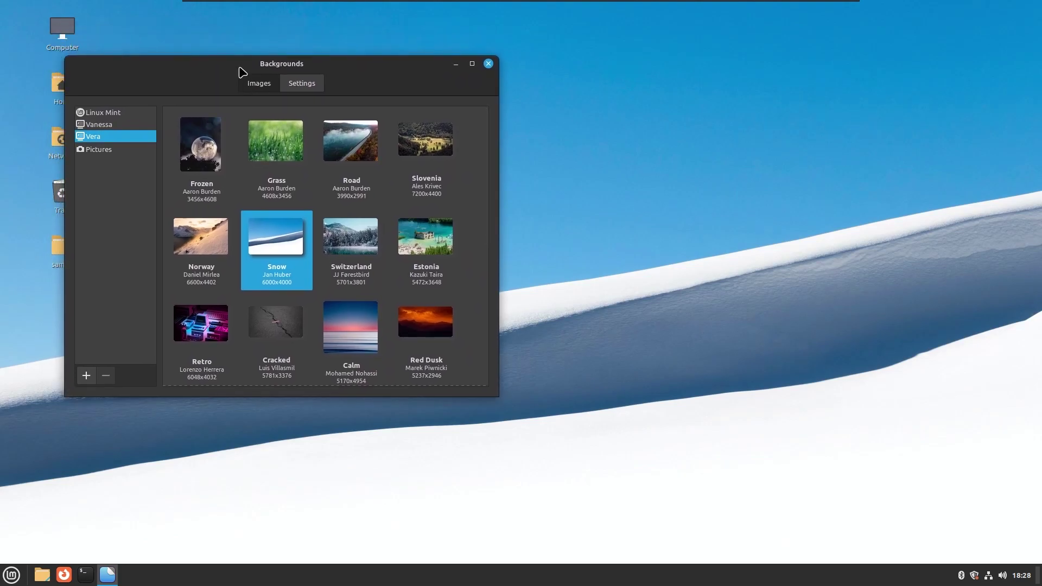